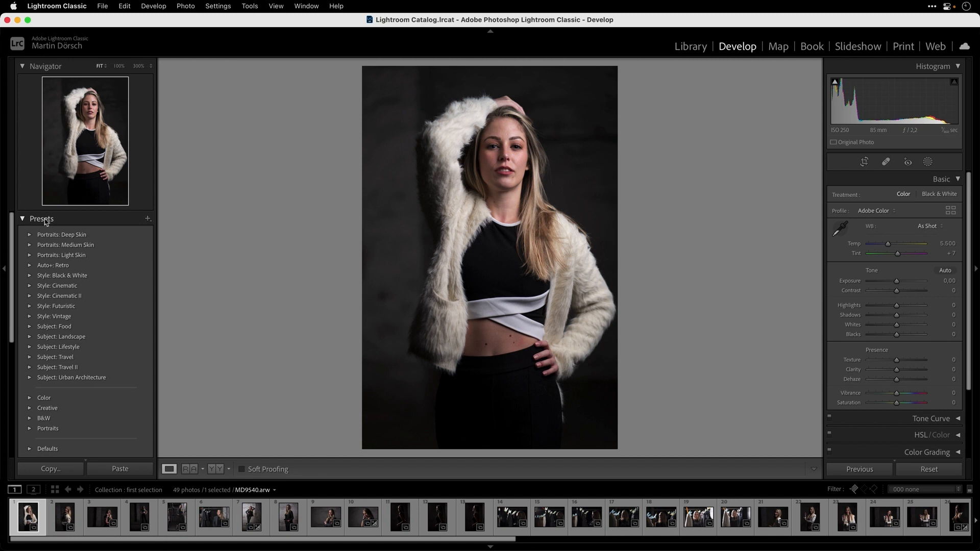
- Try the BW01 preset from the Style: Black & White group on the portrait, and reset the photo
left_click(30, 276)
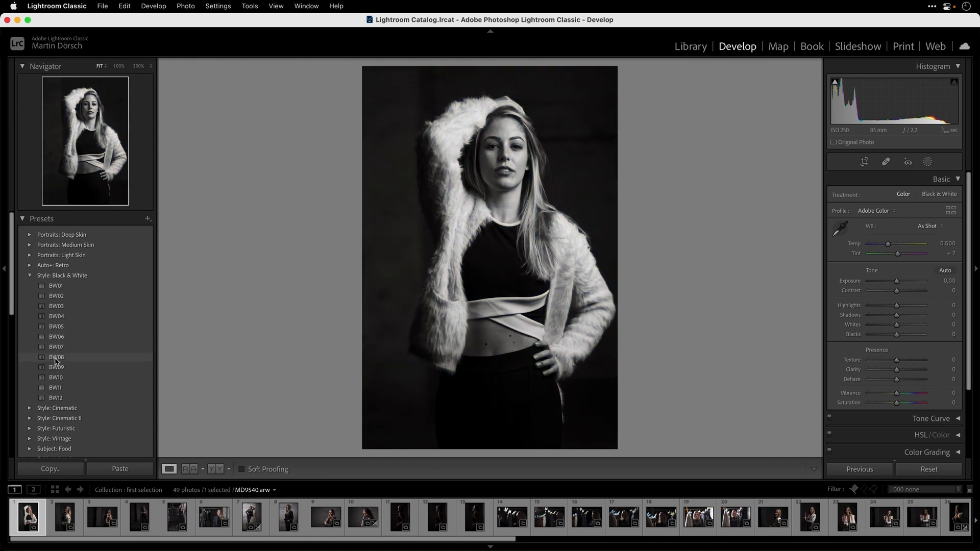
left_click(60, 286)
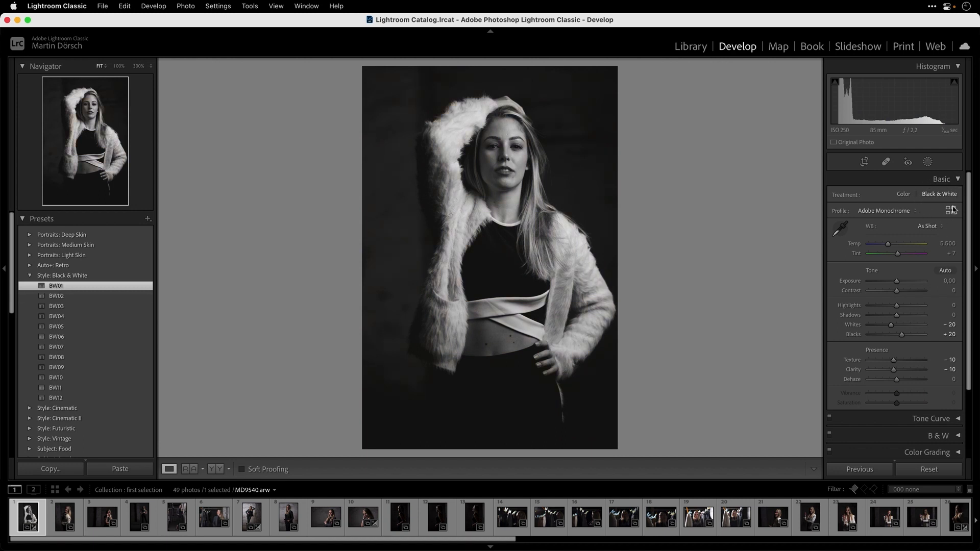
left_click(929, 469)
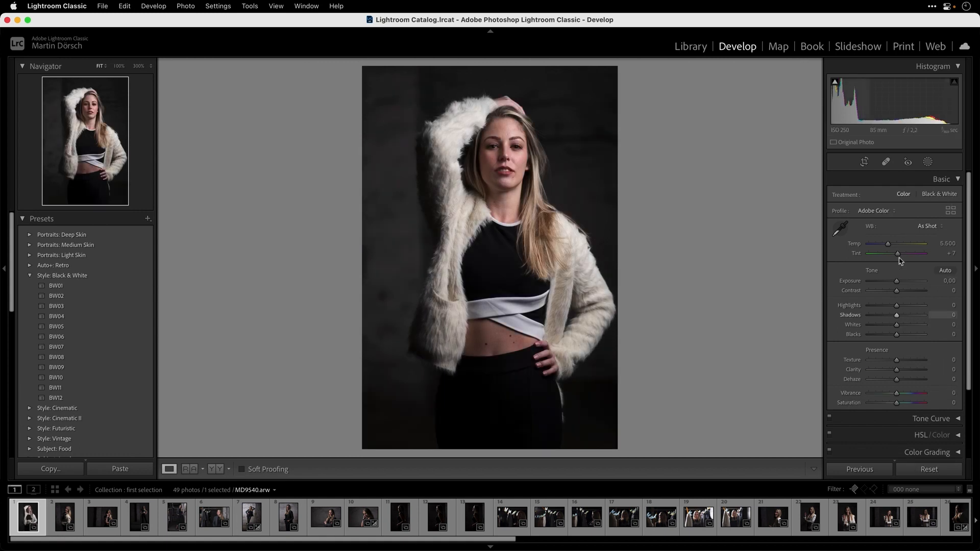
- Apply the BW01 preset again and examine its Basic and Black & White Mix settings
left_click(67, 288)
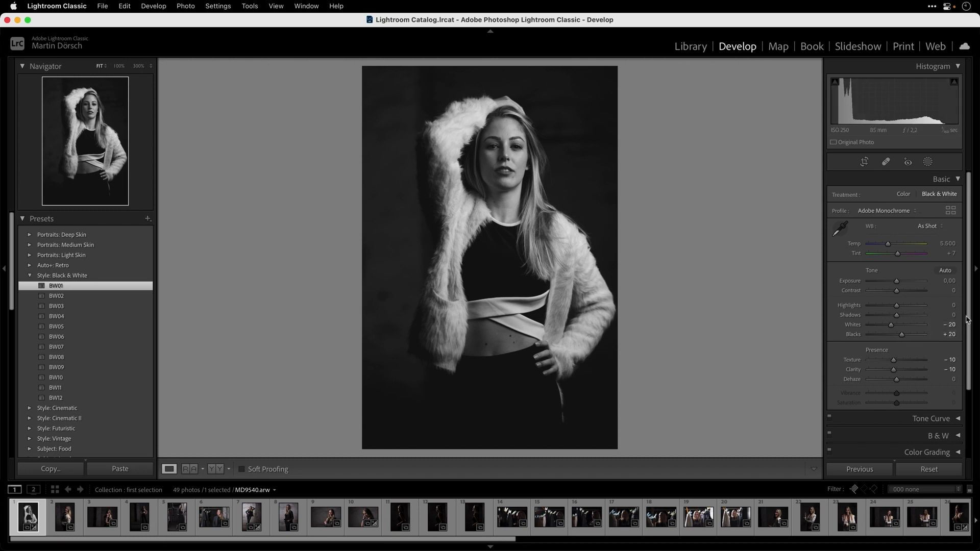
scroll(966, 338, "down", 2)
scroll(966, 338, "down", 5)
left_click(957, 348)
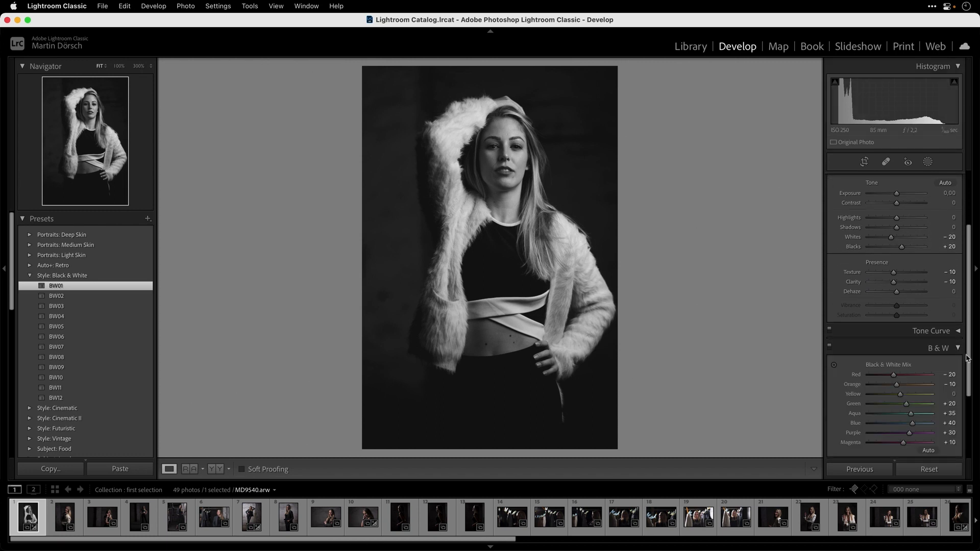
scroll(968, 353, "down", 5)
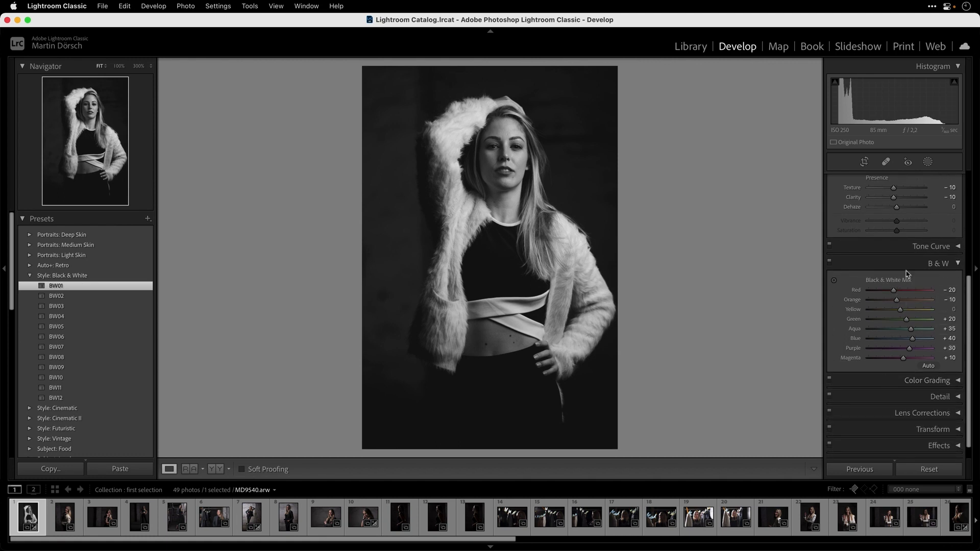
- Examine the preset's point curve, Black & White Mix and Effects settings
left_click(955, 246)
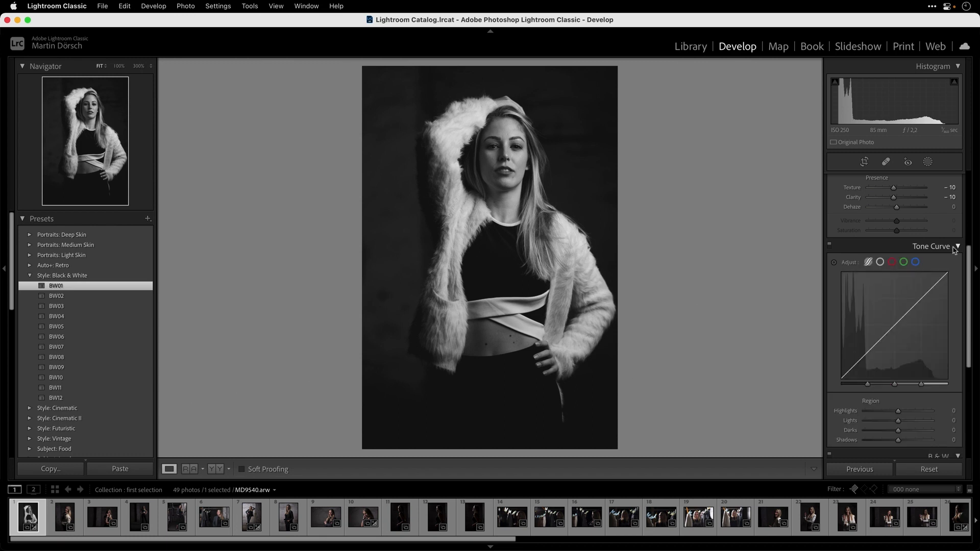
left_click(880, 262)
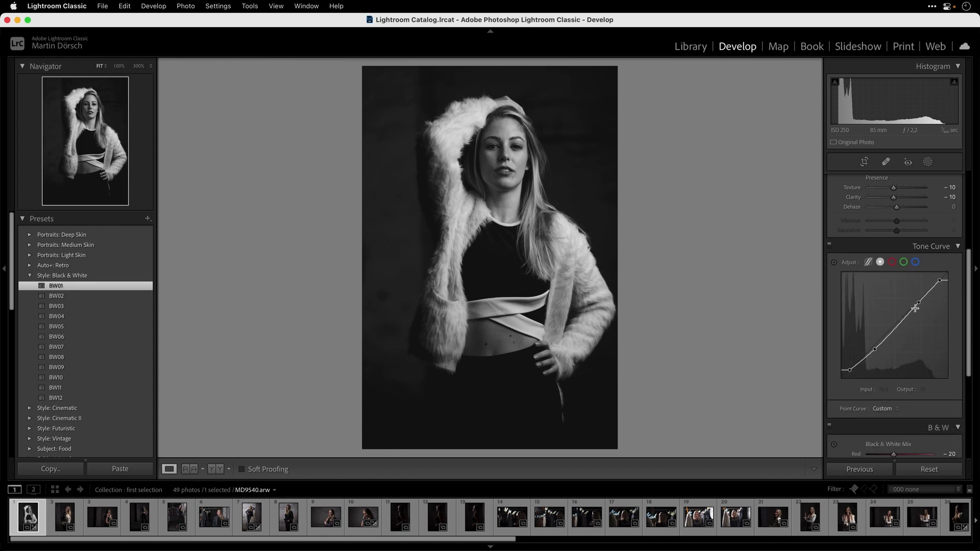
left_click_drag(969, 303, 970, 391)
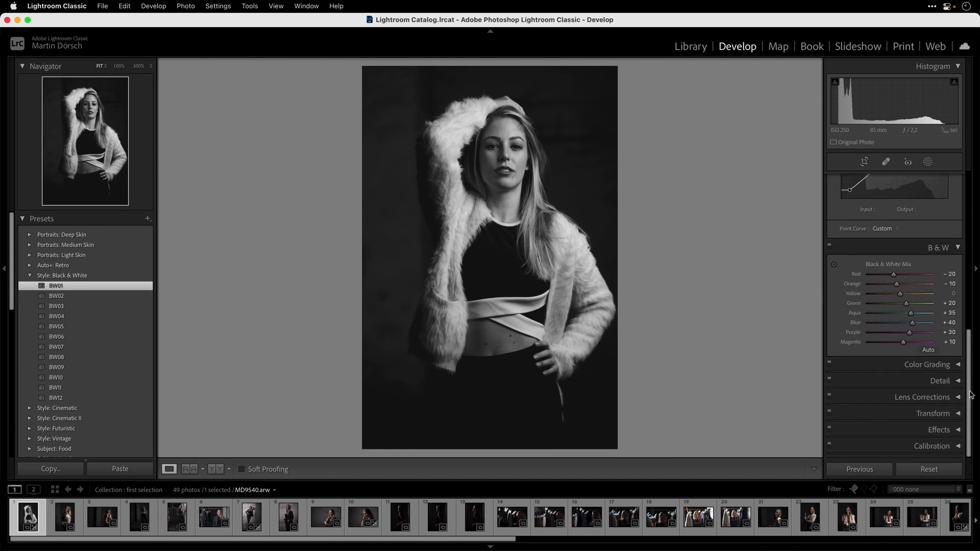
left_click(939, 429)
left_click(944, 313)
left_click_drag(969, 343, 970, 224)
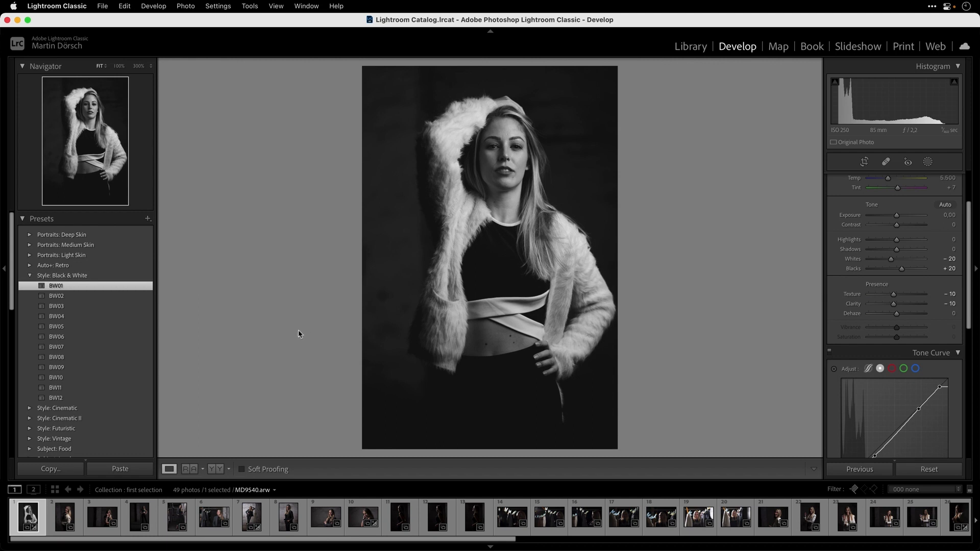
- View the options for creating, importing and managing presets, and reset all edits on the portrait
left_click(148, 219)
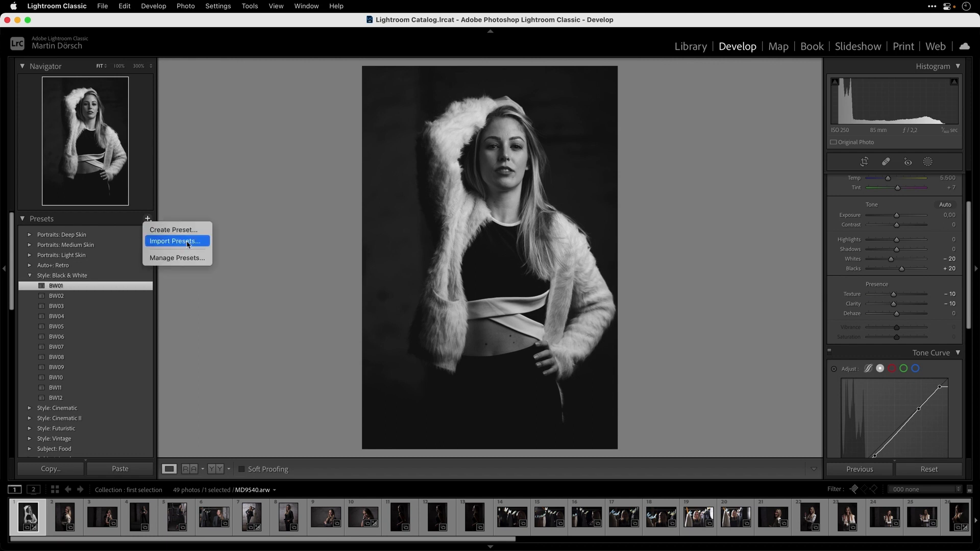
left_click(273, 269)
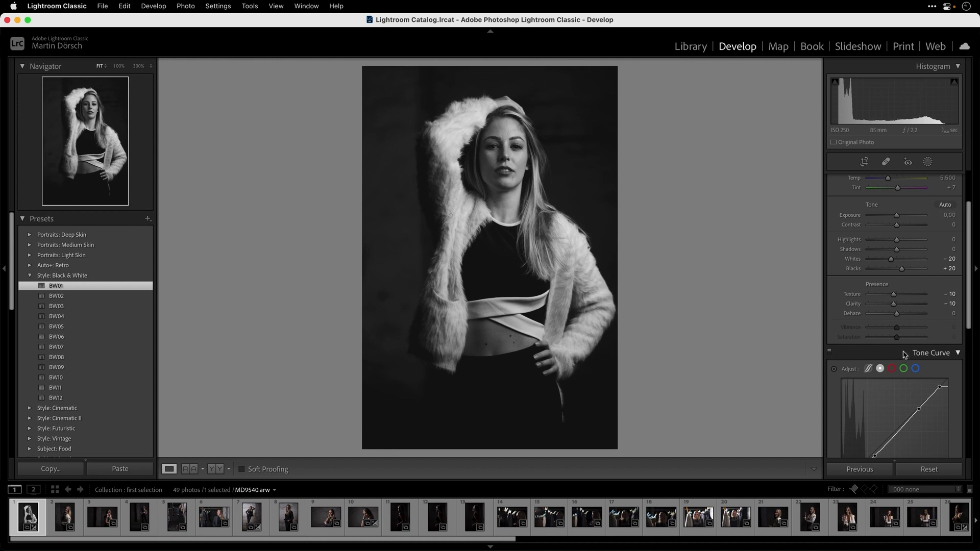
left_click(930, 468)
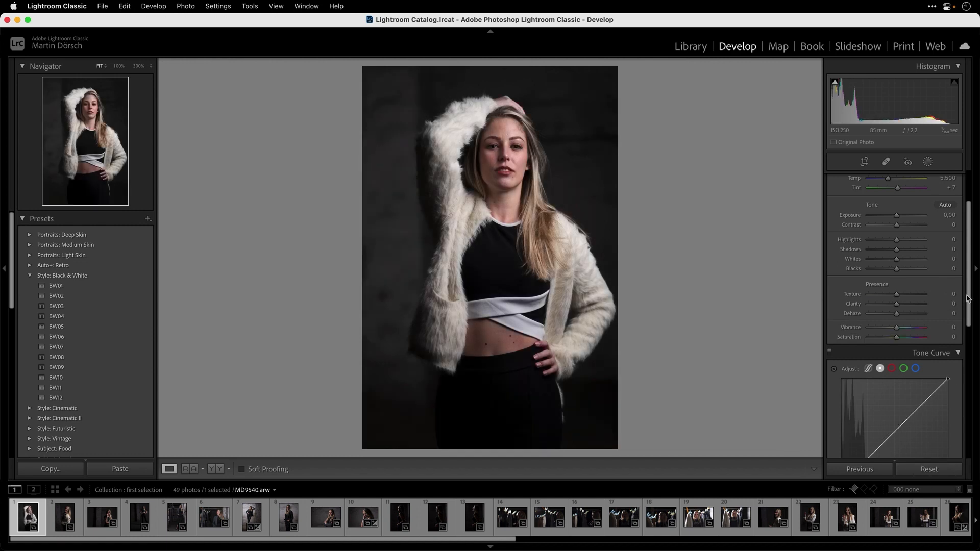
- Apply the B&W 04 profile from the B&W group of the Profile Browser to the portrait
scroll(967, 301, "up", 3)
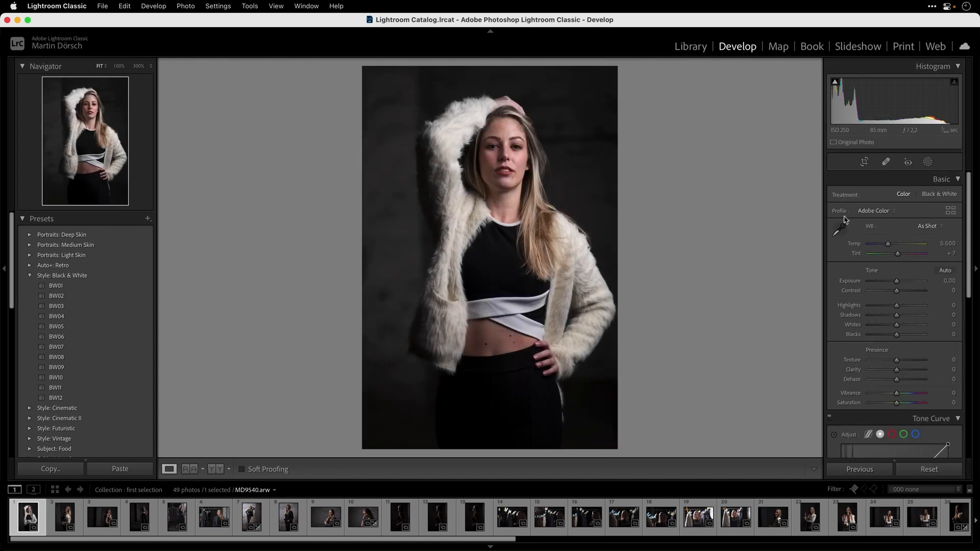
left_click(873, 211)
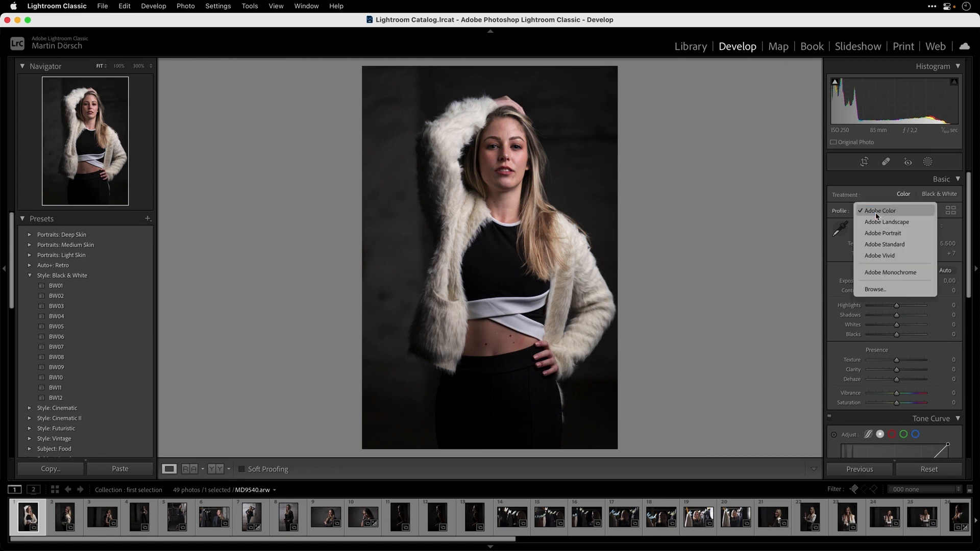
left_click(951, 213)
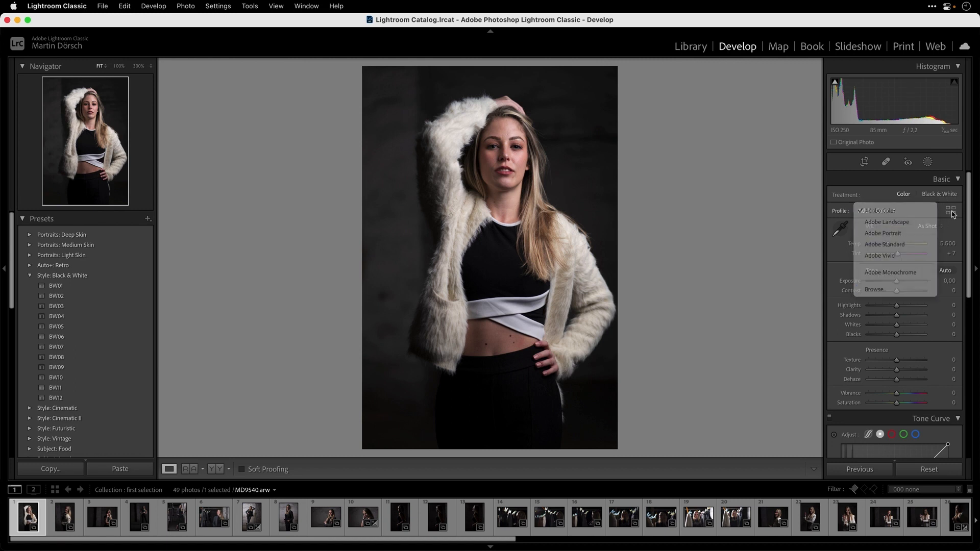
left_click(951, 215)
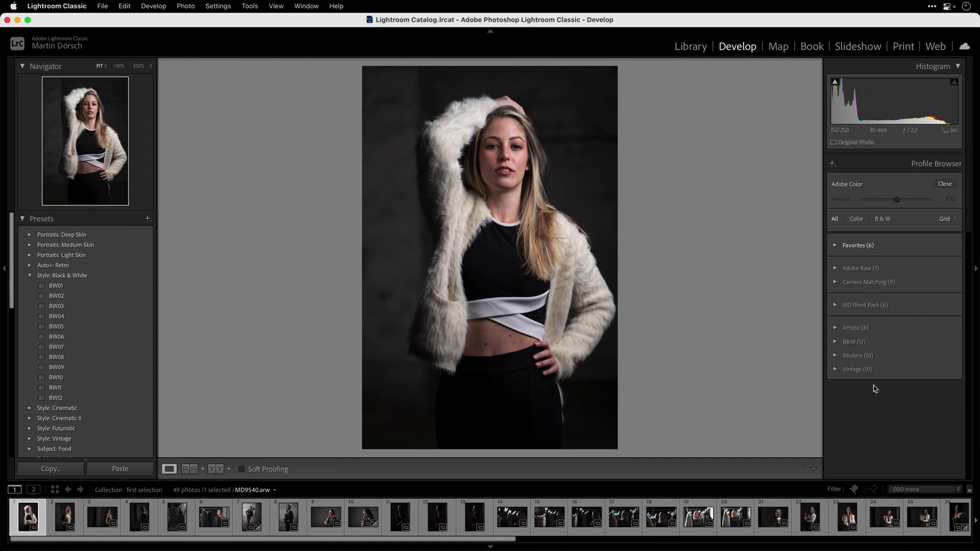
left_click(836, 342)
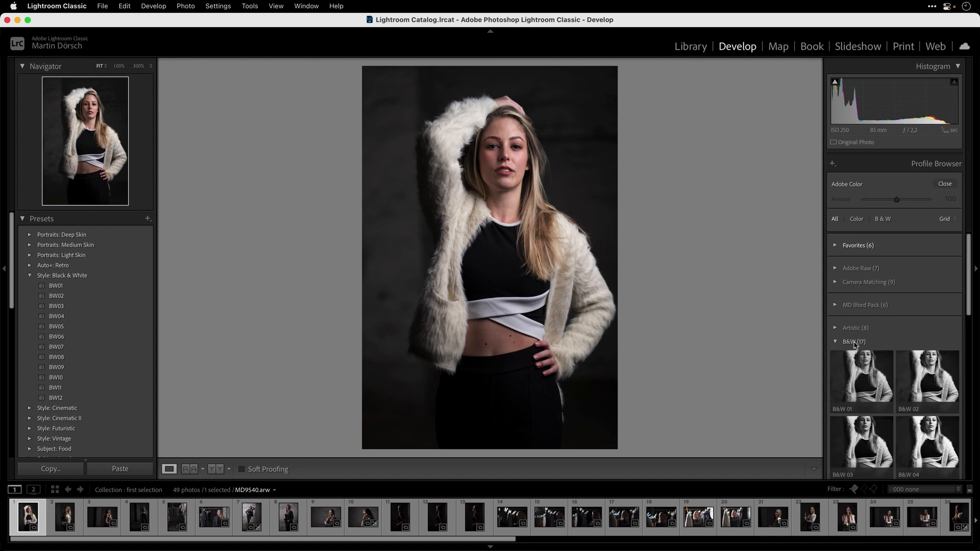
scroll(899, 357, "down", 5)
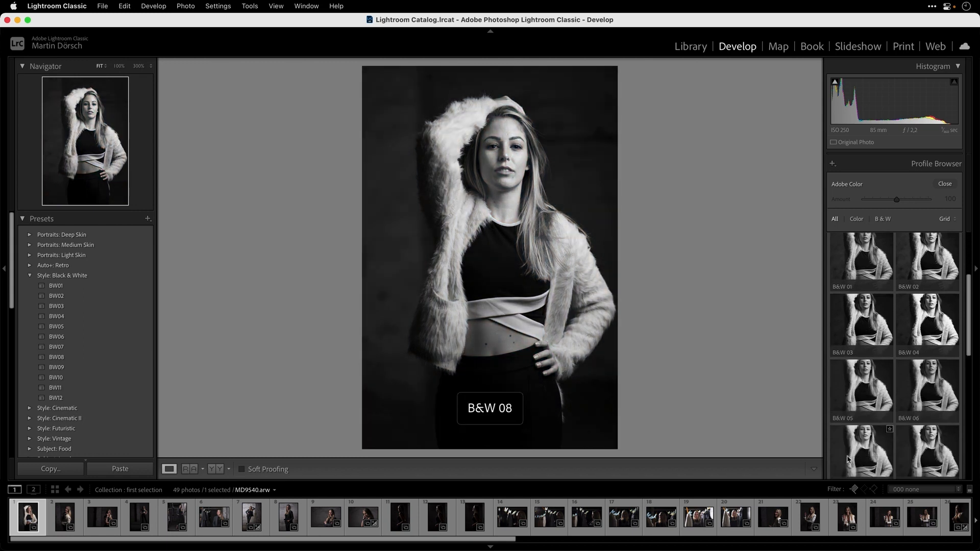
left_click(933, 328)
left_click(945, 185)
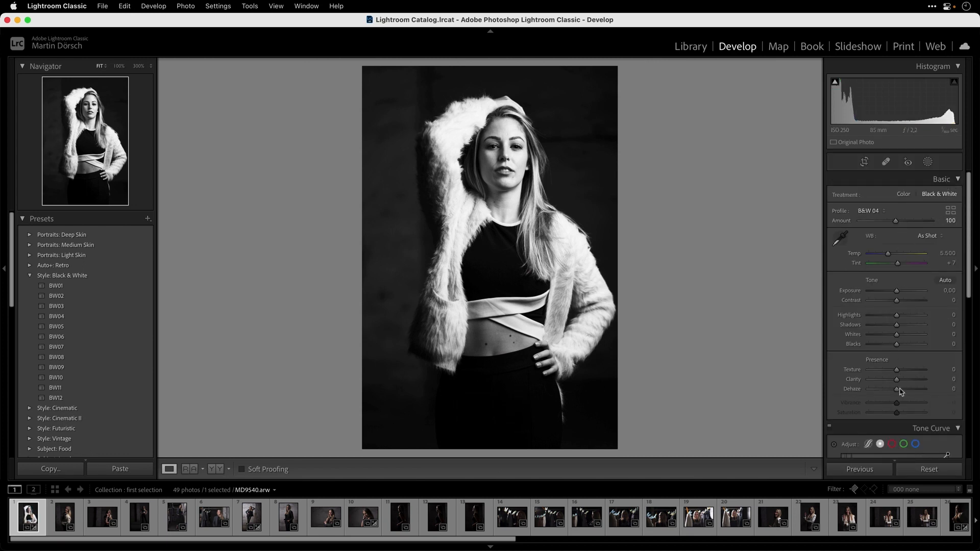
- Look through the photo's neutral develop settings, and set Shadows to +64 and Whites to −48
left_click_drag(969, 269, 969, 309)
scroll(891, 246, "down", 10)
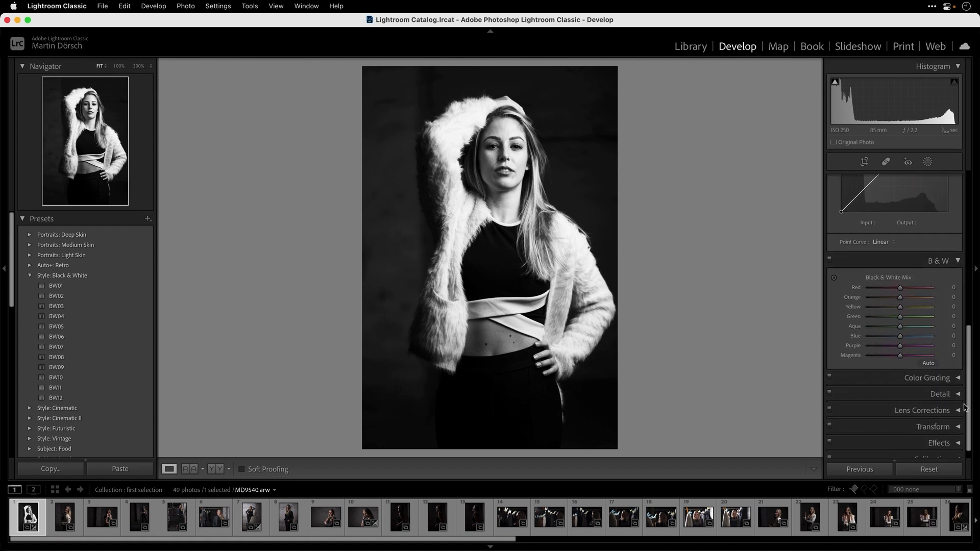
left_click_drag(968, 398, 966, 237)
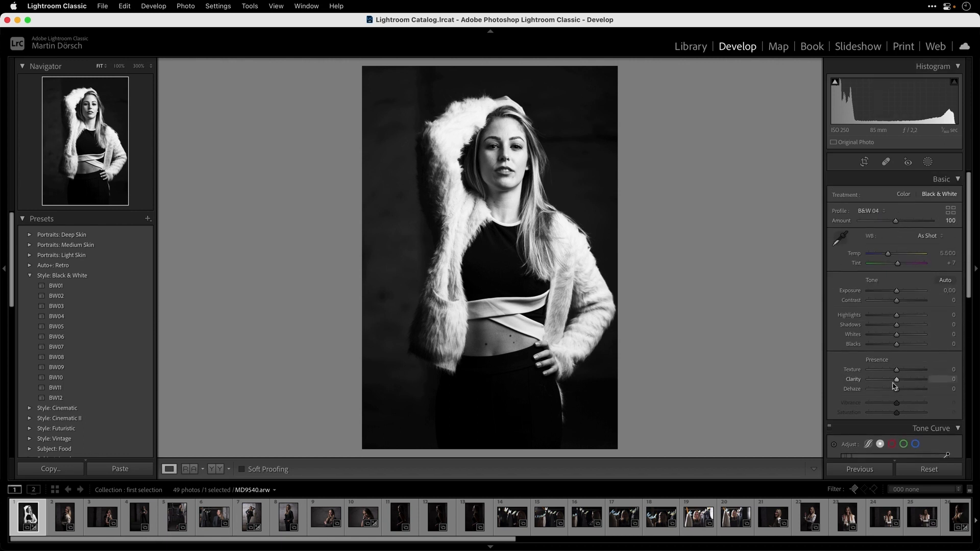
mouse_move(897, 325)
left_mouse_down()
mouse_move(914, 326)
mouse_move(885, 336)
left_mouse_up()
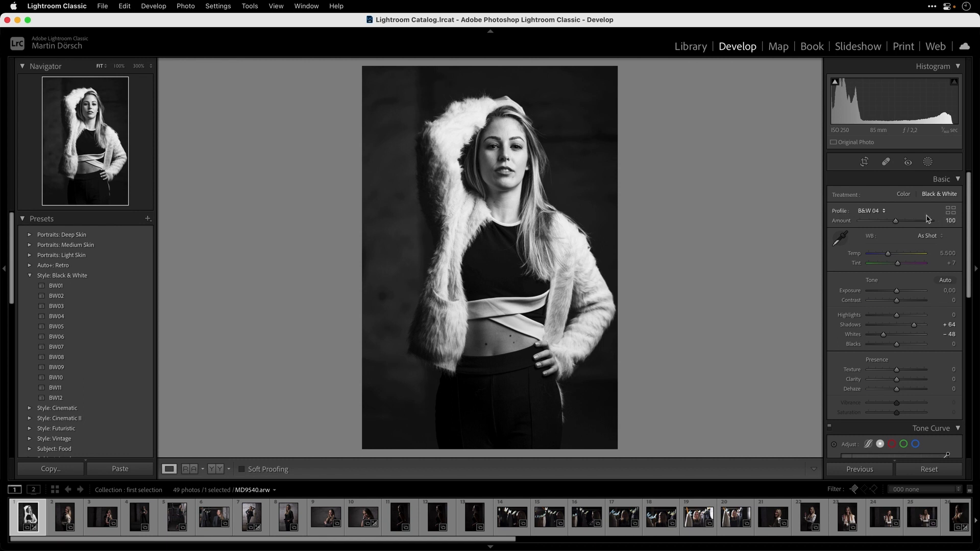
- Preview the MD Ilford Pack profiles on the portrait and apply Ilford HP5 Plus 400
left_click(951, 210)
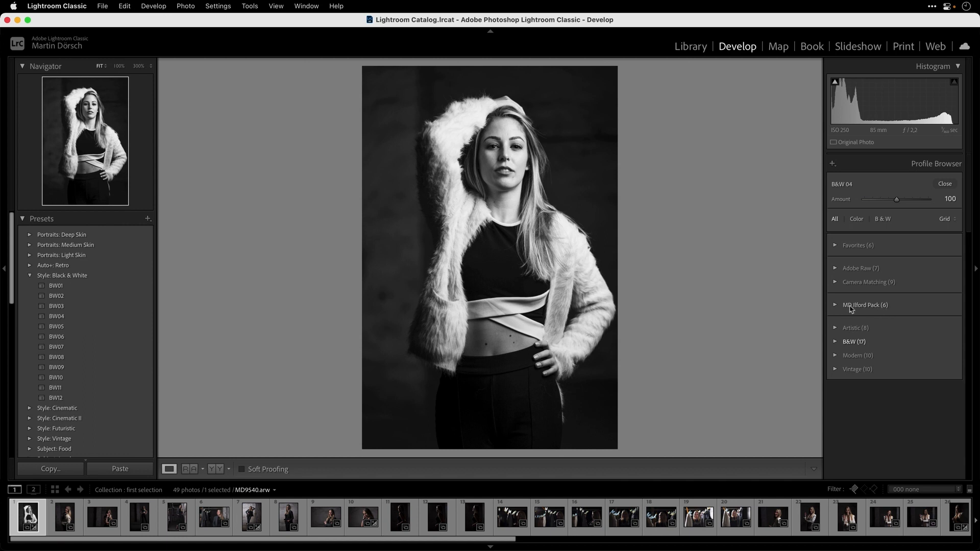
left_click(851, 307)
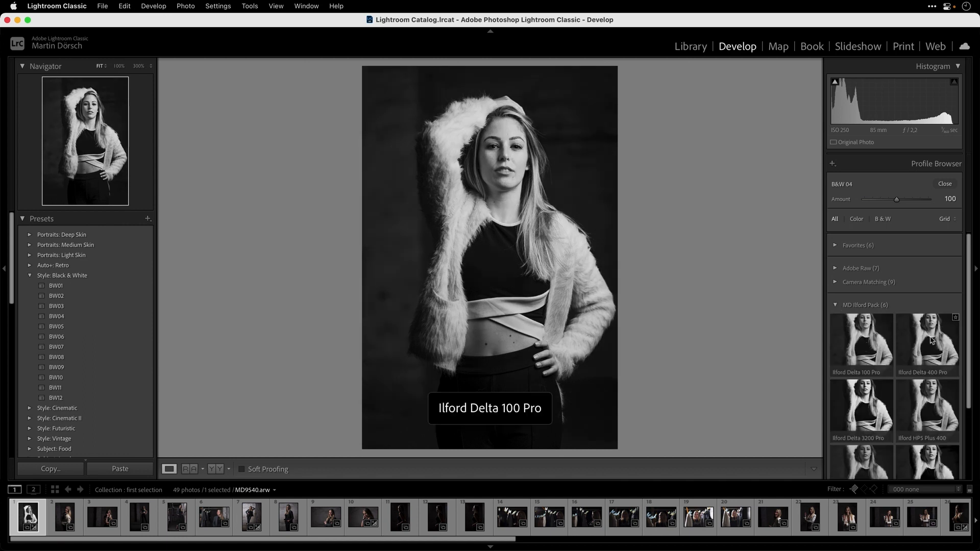
scroll(869, 396, "down", 3)
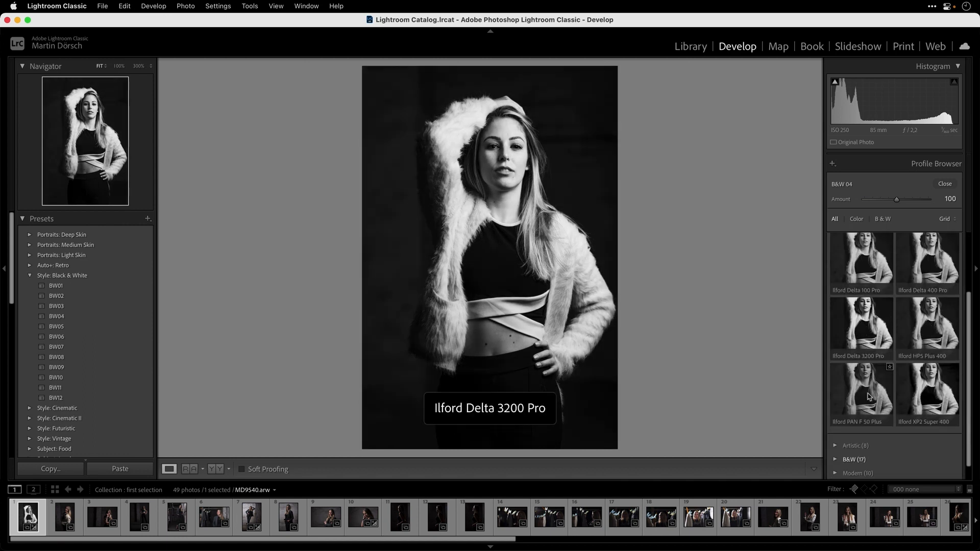
scroll(872, 393, "down", 1)
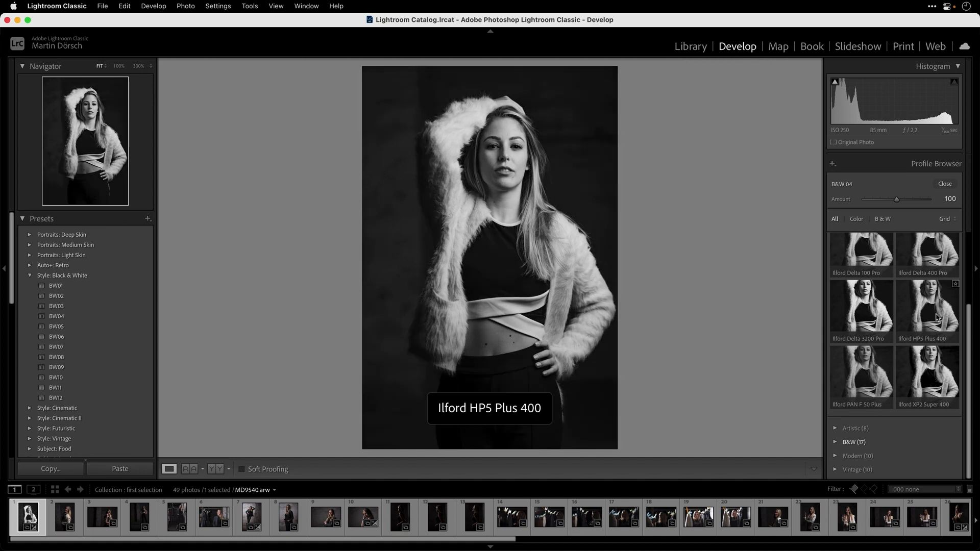
scroll(937, 317, "up", 2)
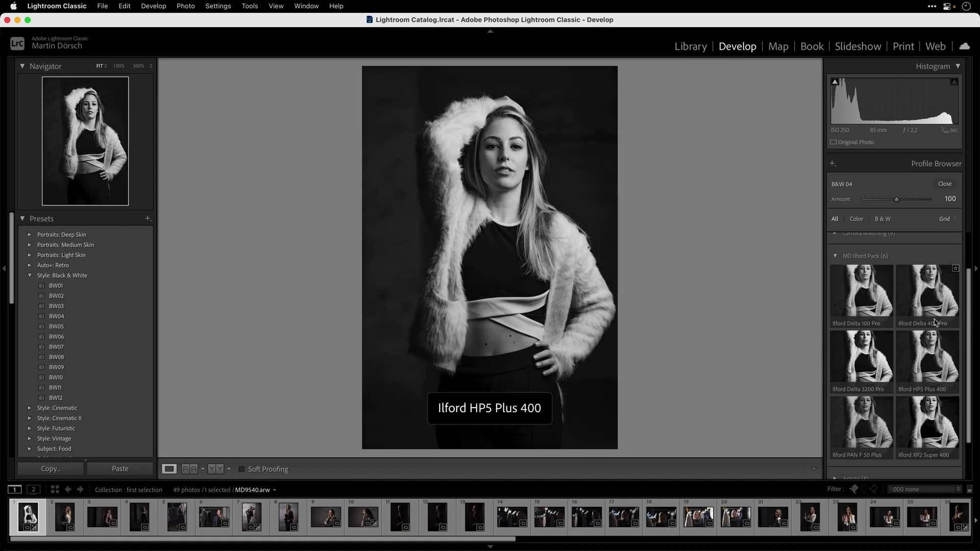
left_click(938, 361)
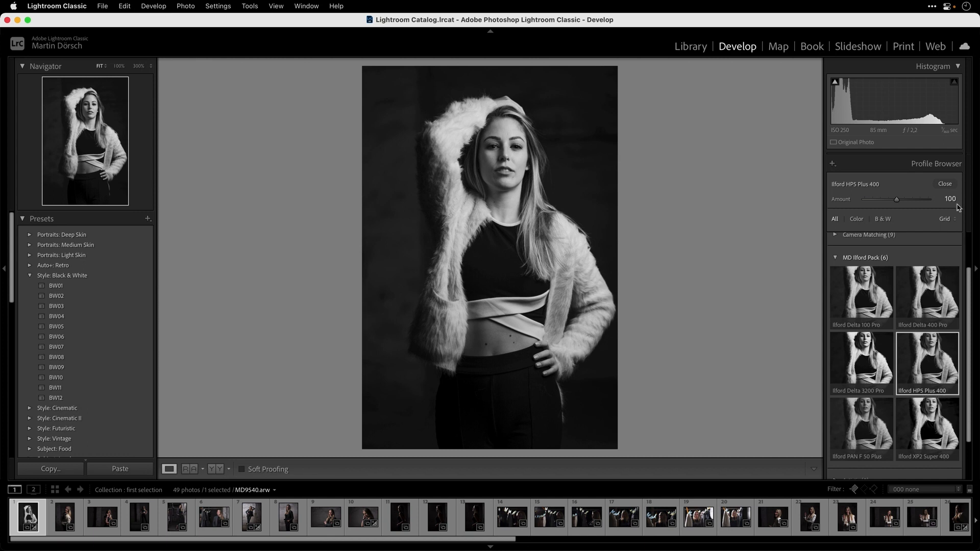
left_click(945, 185)
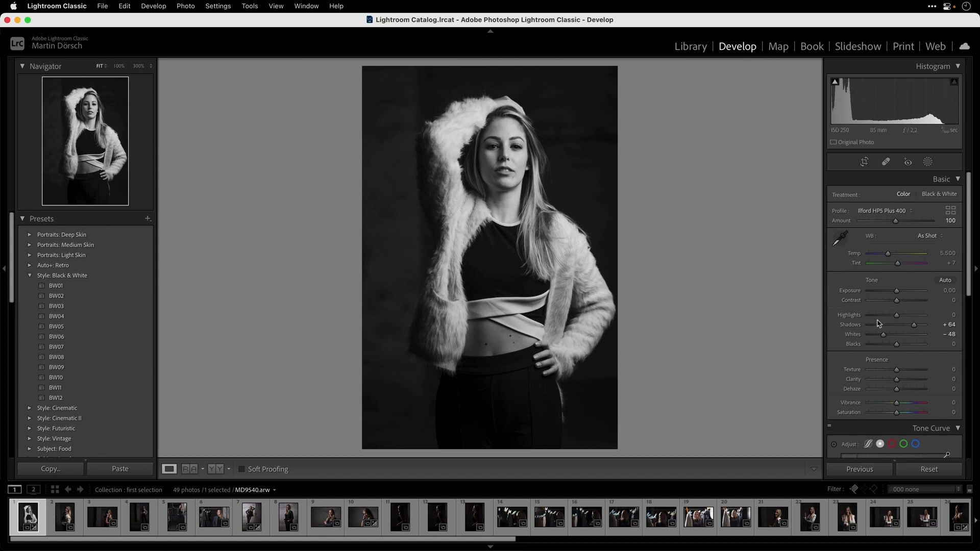
- Reset the Tone adjustments, and set Shadows to +35 and Blacks to +1
double_click(872, 280)
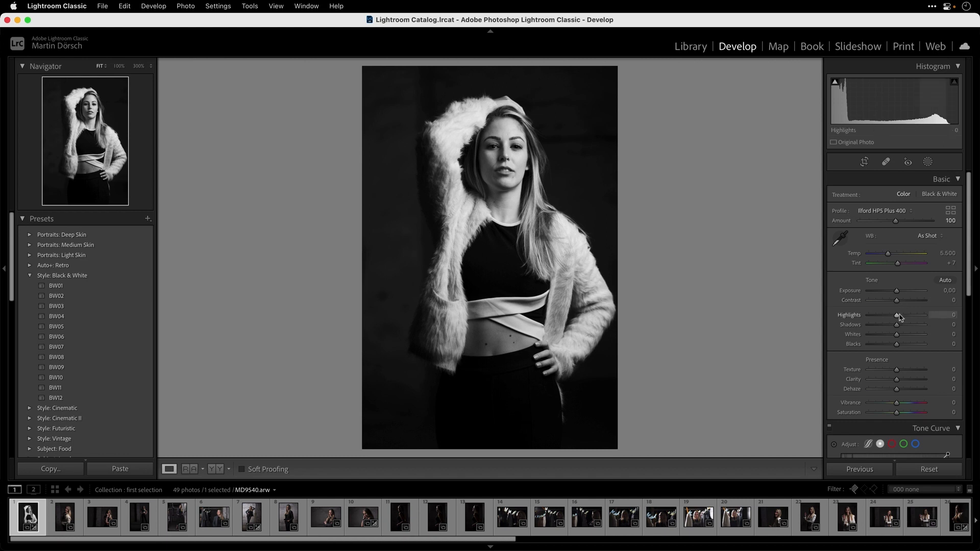
mouse_move(897, 325)
left_mouse_down()
mouse_move(912, 323)
mouse_move(906, 328)
left_mouse_up()
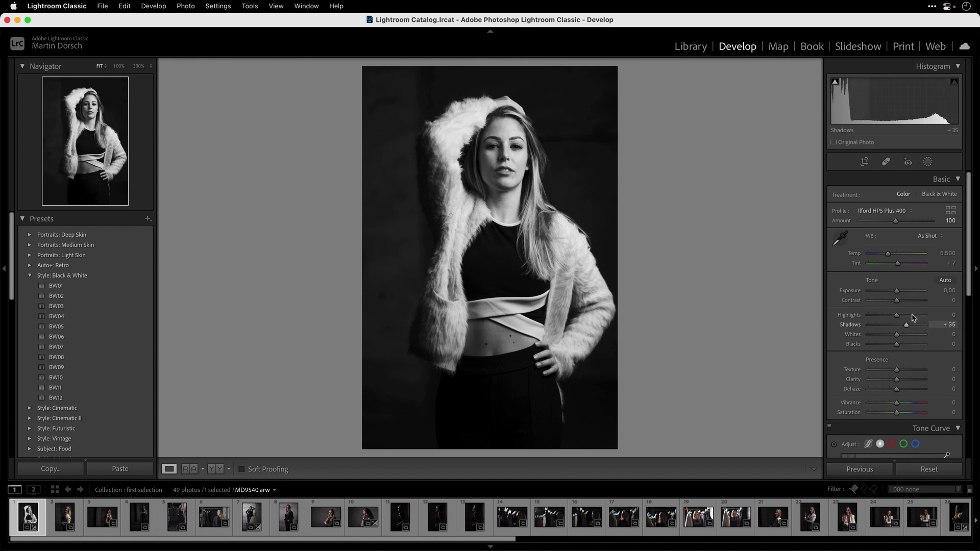
left_click_drag(903, 348, 897, 349)
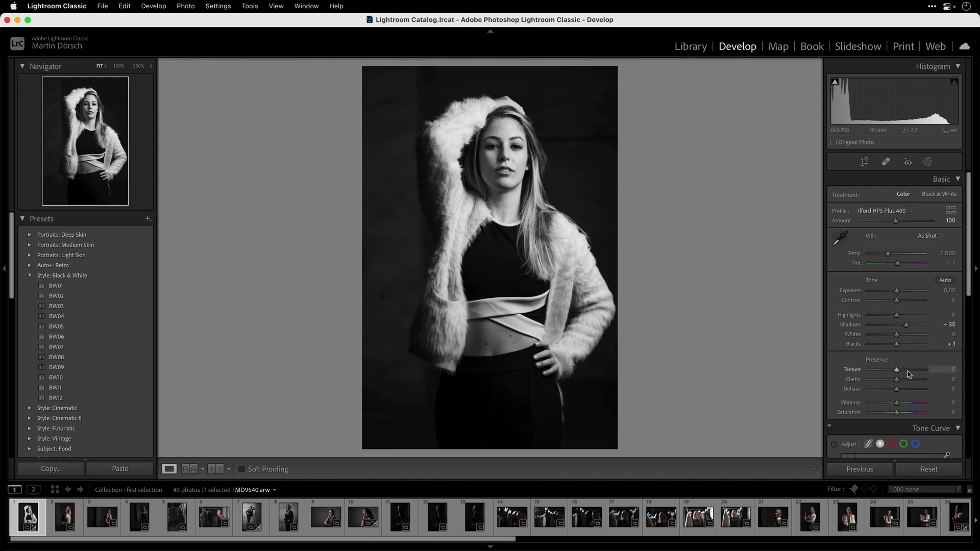
- Add film grain with Amount 63 and Roughness 81, and inspect it on the face at 100%
left_click_drag(966, 281, 972, 435)
left_click(944, 447)
left_click_drag(886, 433, 915, 452)
key("z")
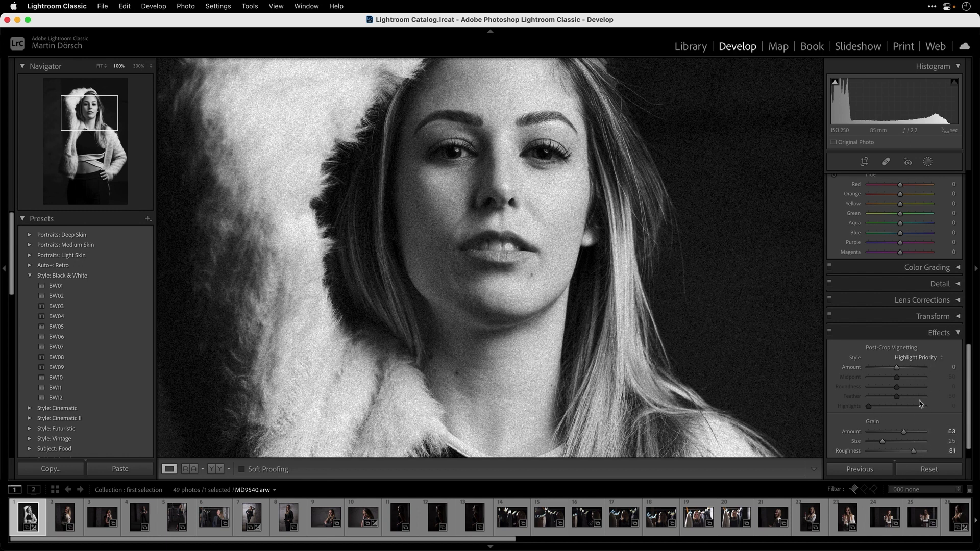
scroll(966, 380, "up", 10)
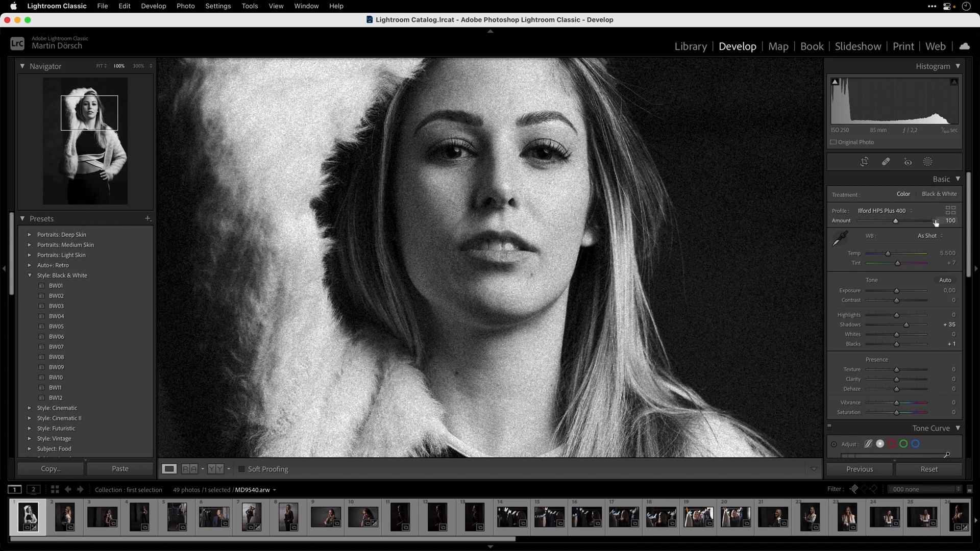
- Import the four FUJI profiles from the MD FUJI AS - Lightroom Profiles folder on the Desktop
left_click(742, 314)
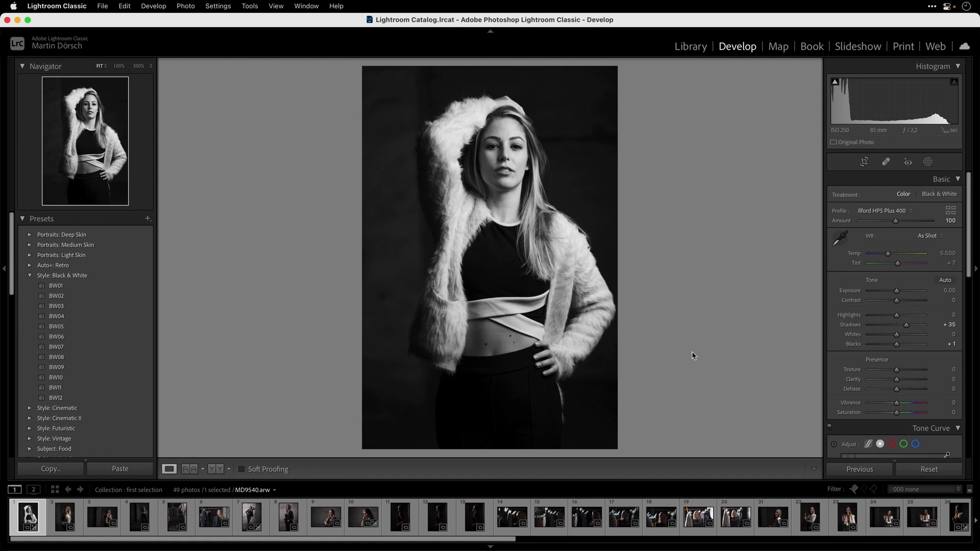
left_click(105, 6)
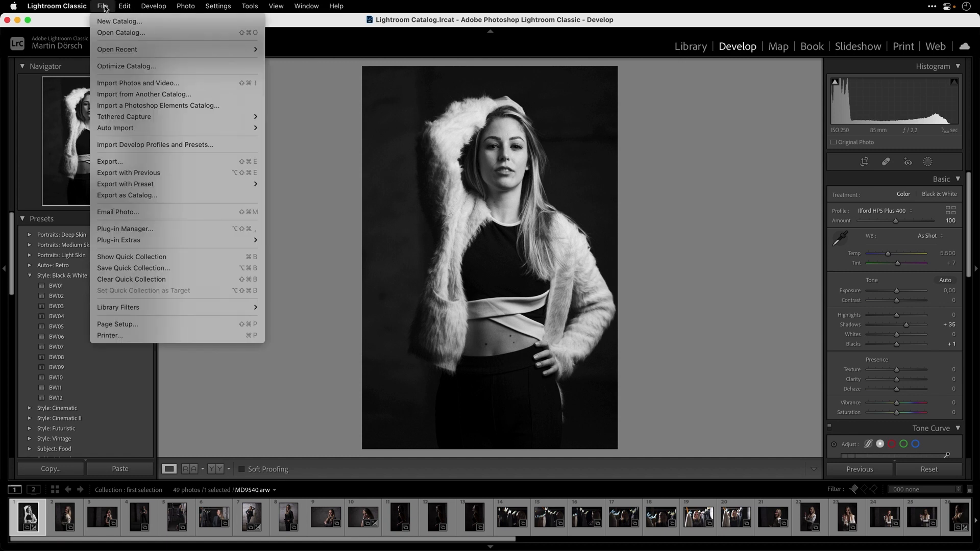
left_click(137, 145)
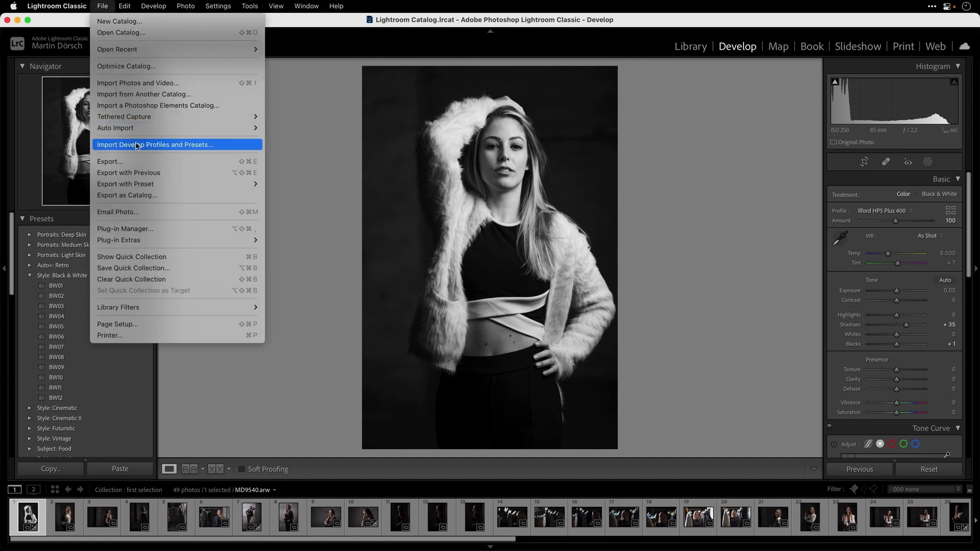
left_click(200, 145)
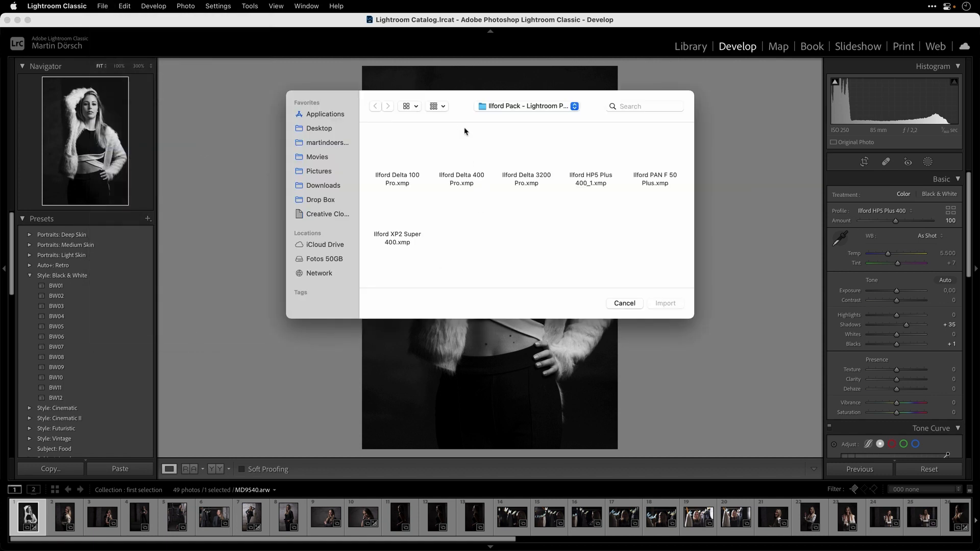
key("super+shift+d")
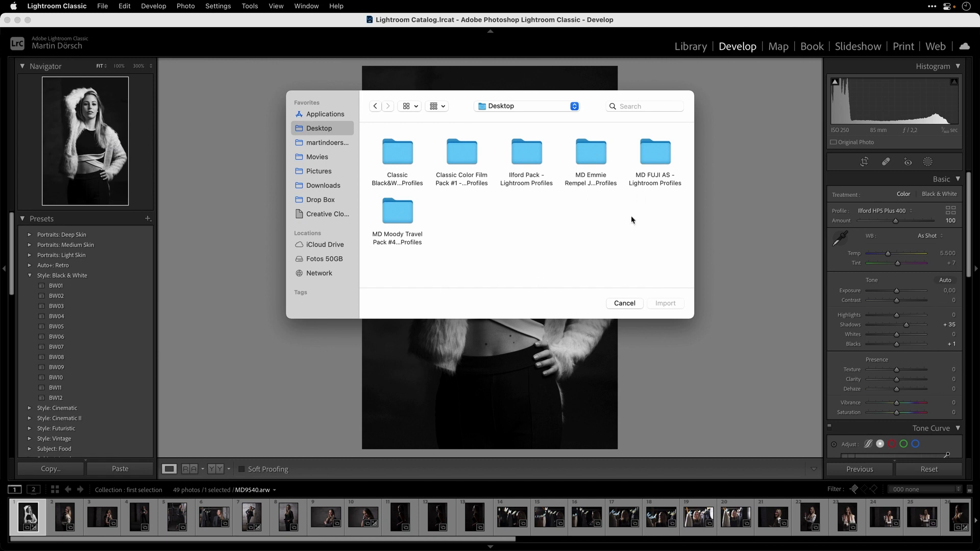
left_click(661, 151)
left_click(665, 305)
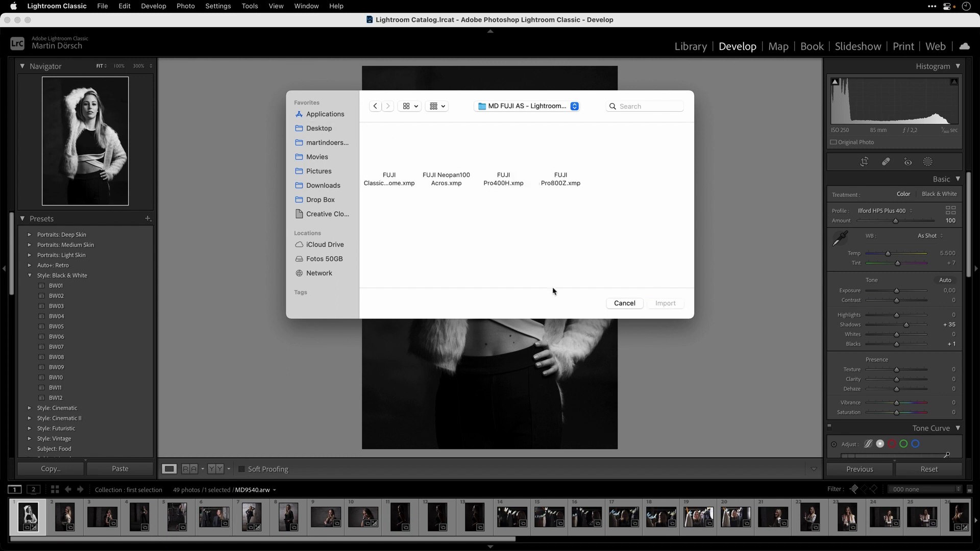
key("super+a")
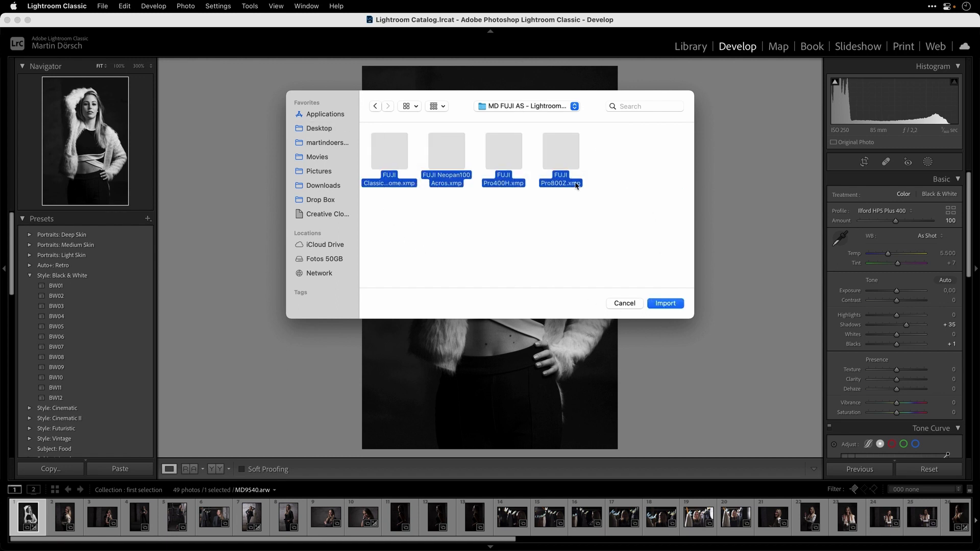
left_click(670, 305)
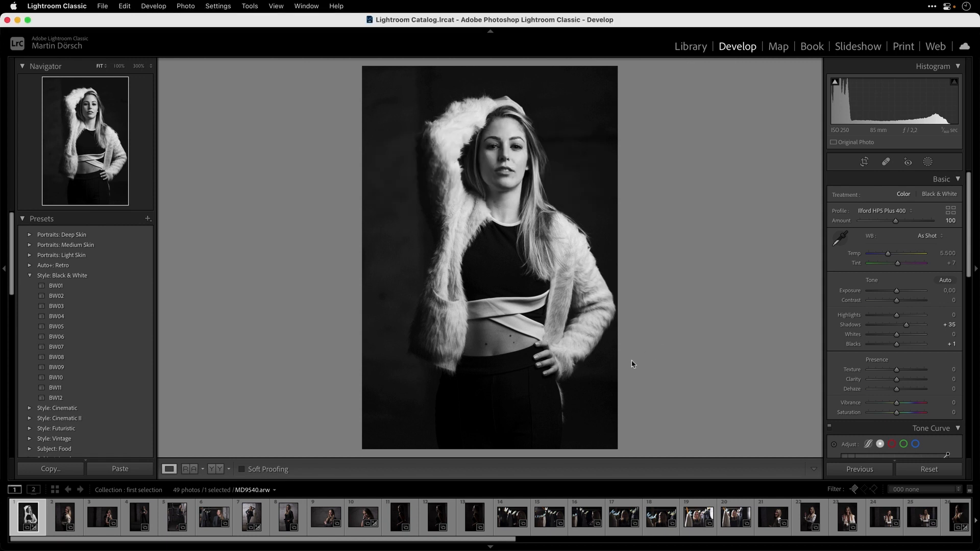
- Select every photo in the all images collection and show the smiling portrait MD9603.arw in Develop with all photos still selected
key("g")
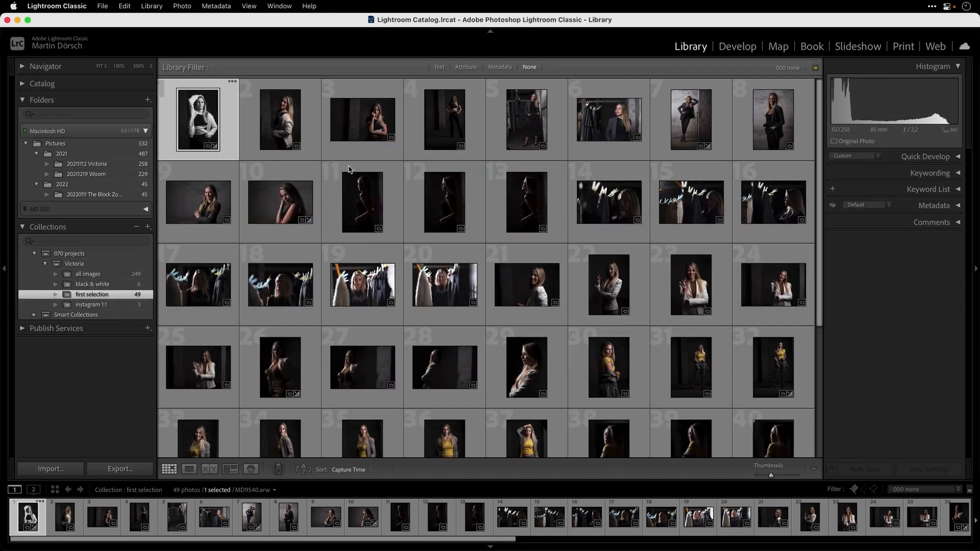
left_click(284, 117)
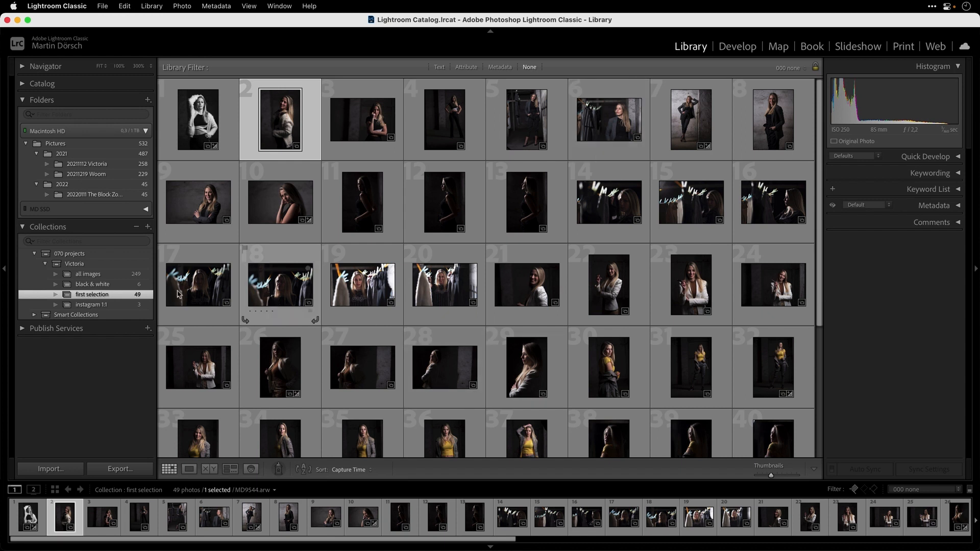
left_click(139, 276)
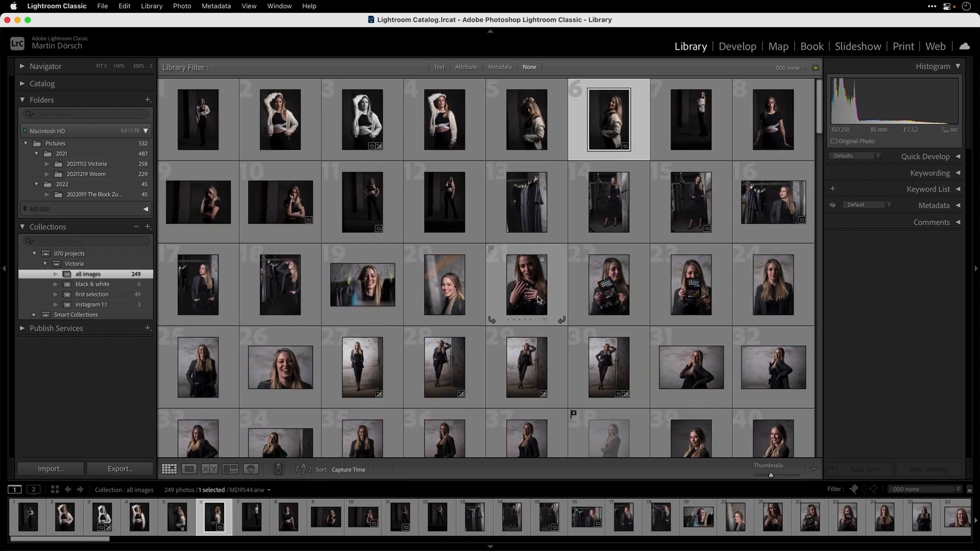
key("super+a")
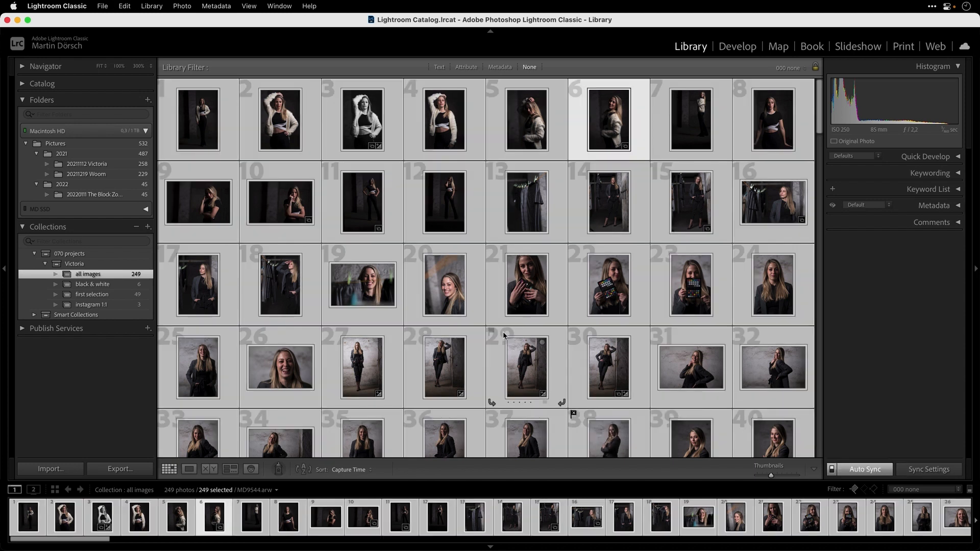
left_click(443, 372)
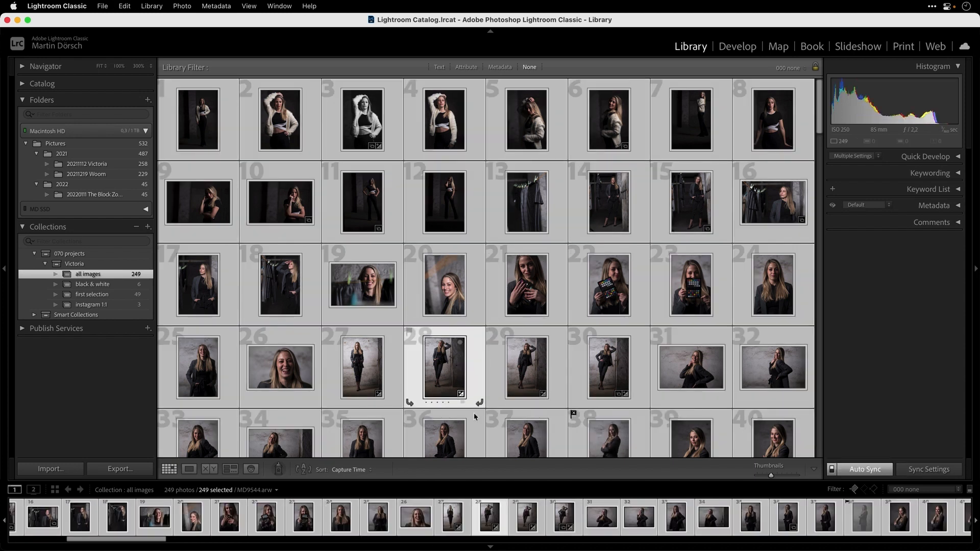
key("d")
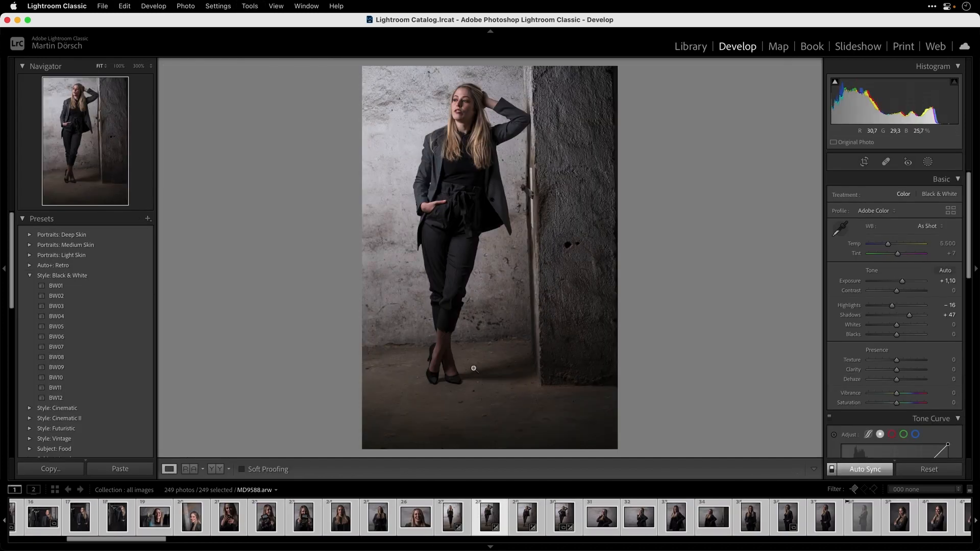
scroll(624, 513, "right", 5)
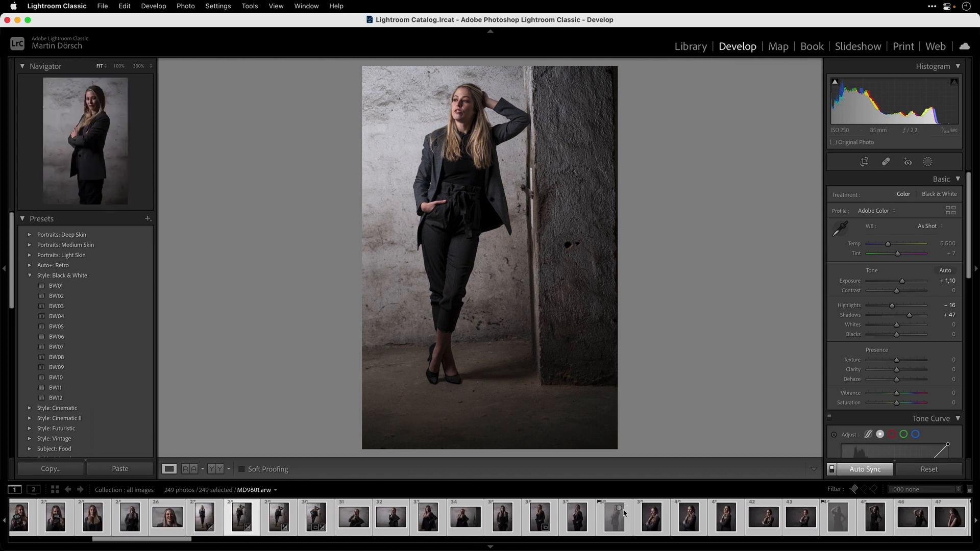
left_click(690, 516)
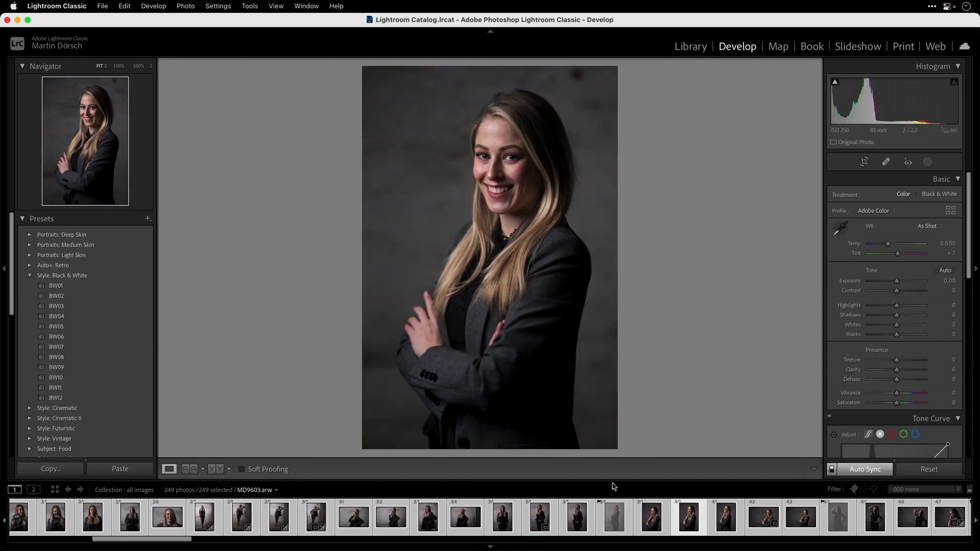
- Apply the FUJI ClassicChrome profile from the MD FUJI AS group to all selected photos
left_click(950, 211)
left_click(840, 318)
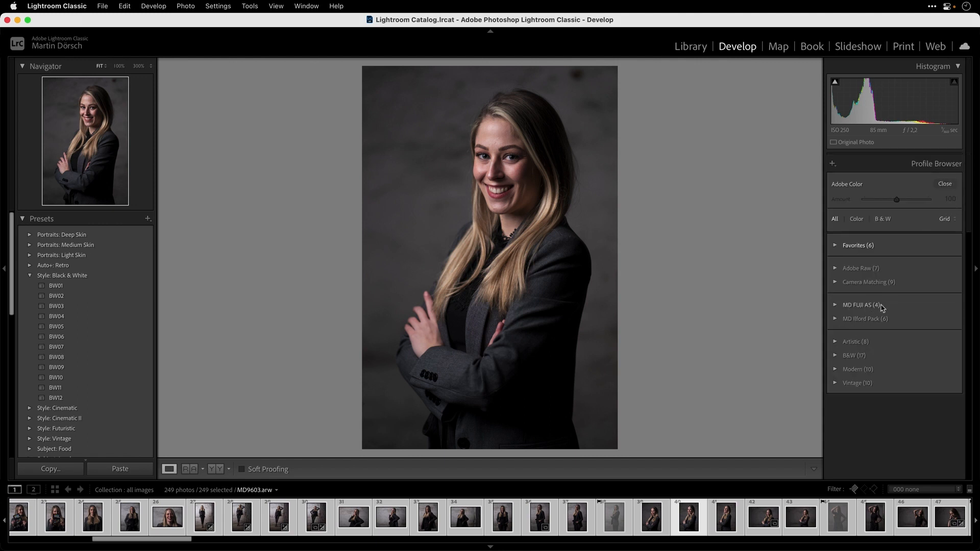
left_click(837, 305)
left_click(872, 355)
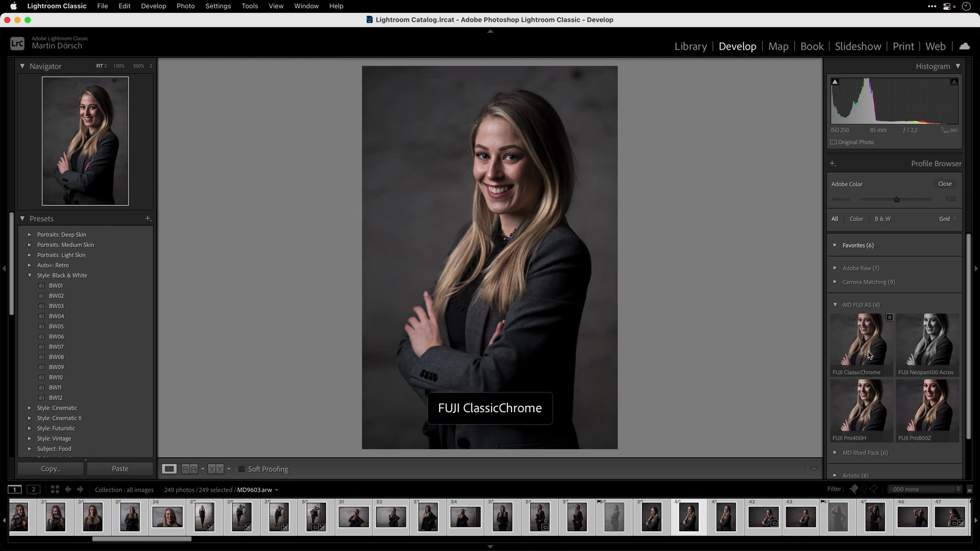
left_click(862, 351)
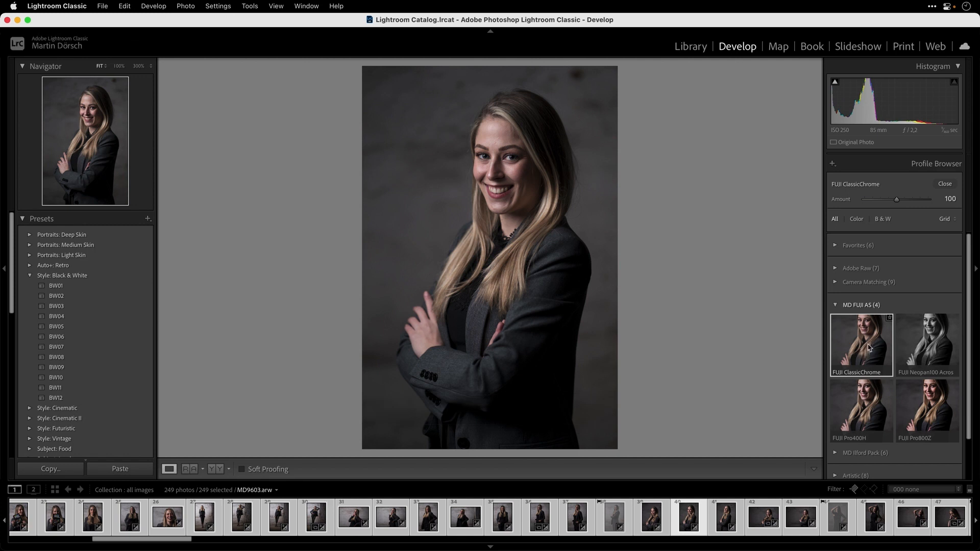
- Mark FUJI ClassicChrome as a favorite profile and check it among the Favorites
left_click(888, 321)
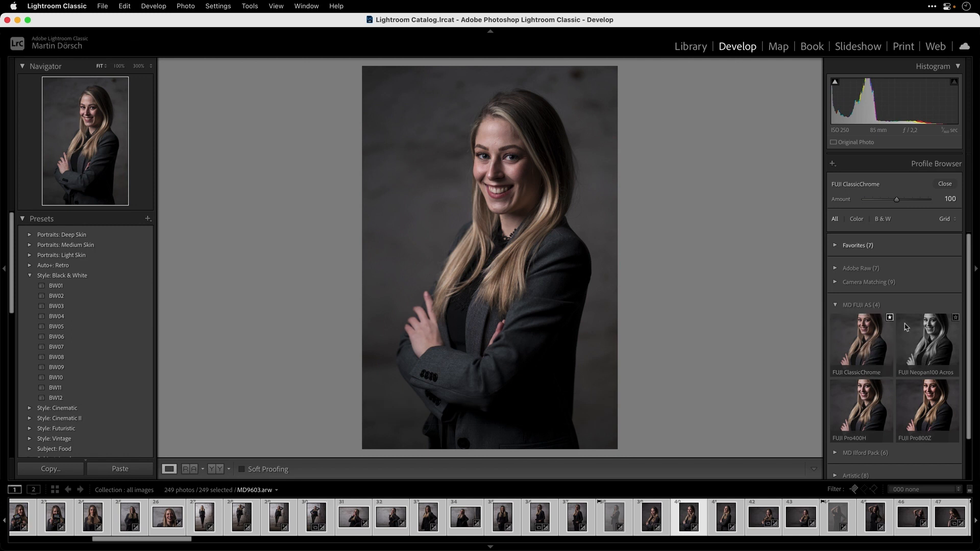
left_click(845, 305)
left_click(838, 245)
scroll(837, 245, "down", 1)
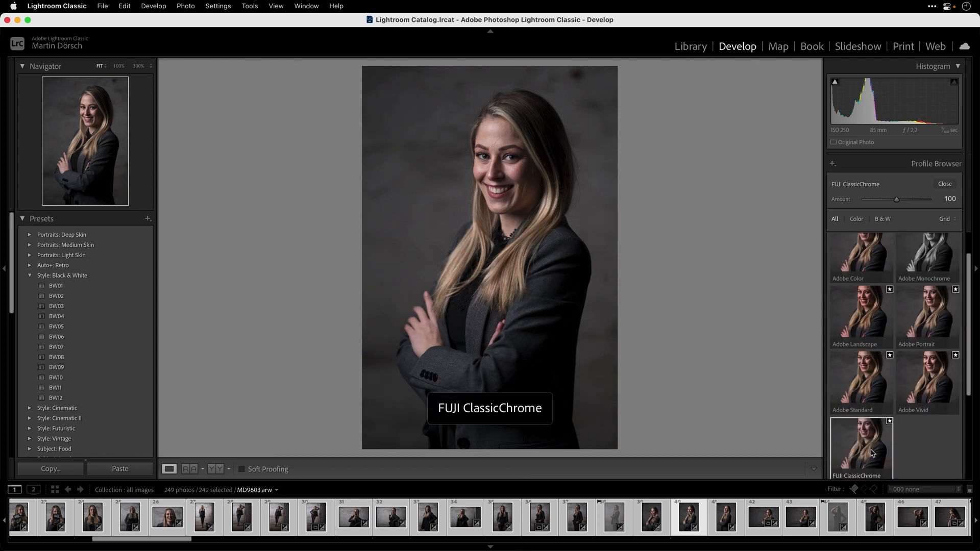
- Remove Adobe Landscape, Adobe Color, Adobe Monochrome, Adobe Portrait and Adobe Vivid from the favorite profiles
scroll(889, 356, "up", 2)
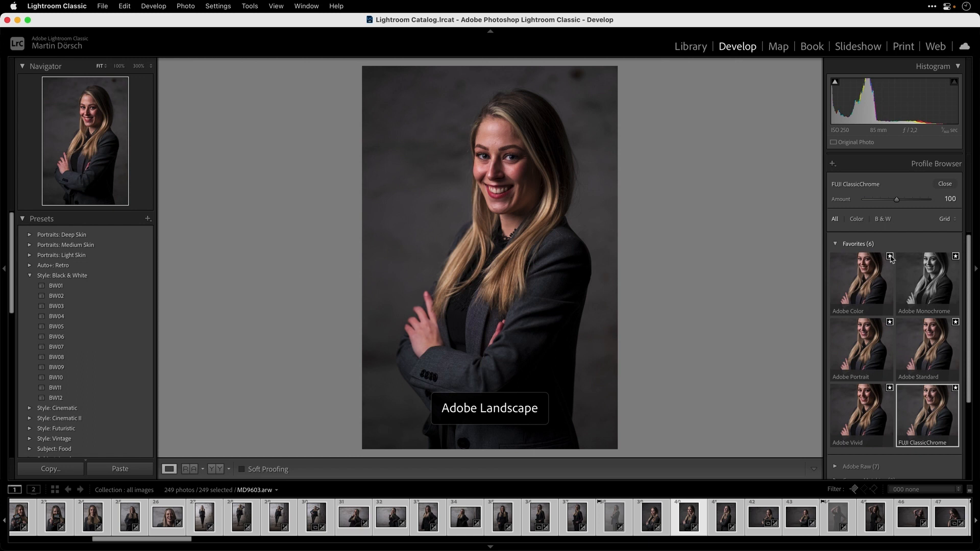
left_click(889, 256)
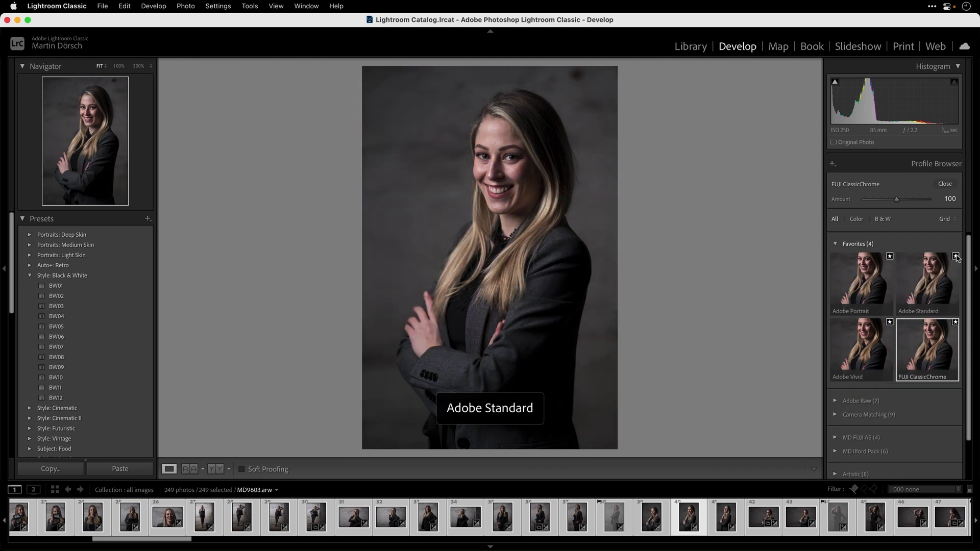
left_click(889, 257)
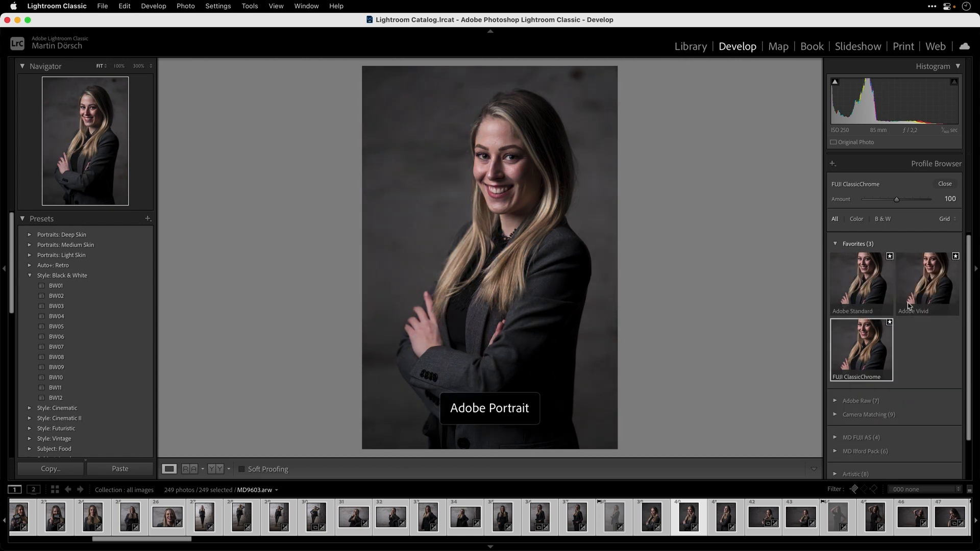
left_click(956, 257)
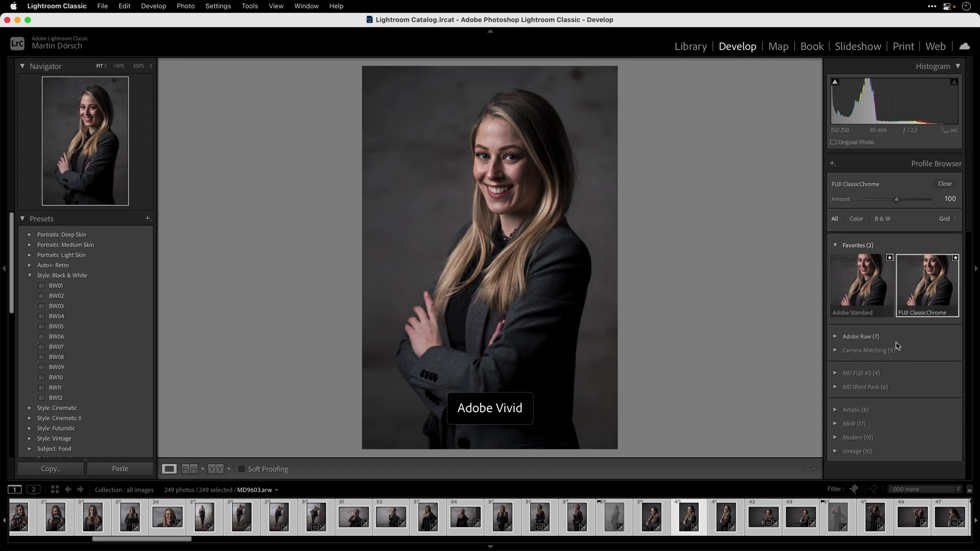
- Preview the MD FUJI AS profiles and add Ilford HP5 Plus 400 from the MD Ilford Pack to the Favorites
left_click(835, 374)
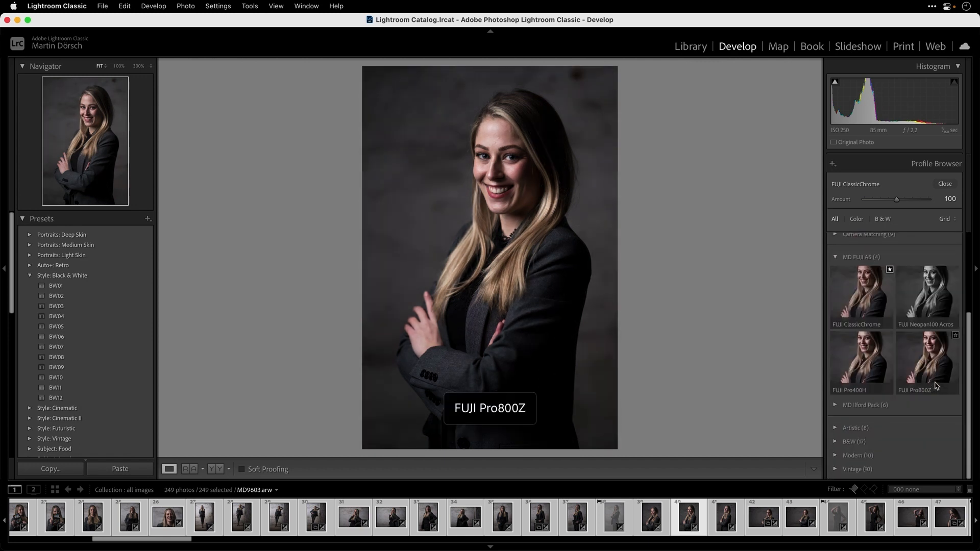
left_click(862, 366)
left_click(865, 381)
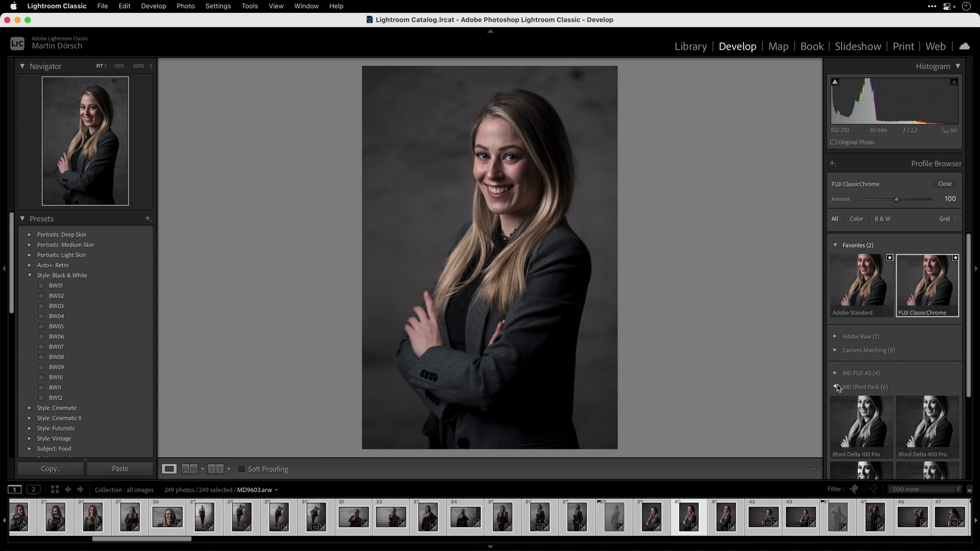
scroll(898, 388, "down", 5)
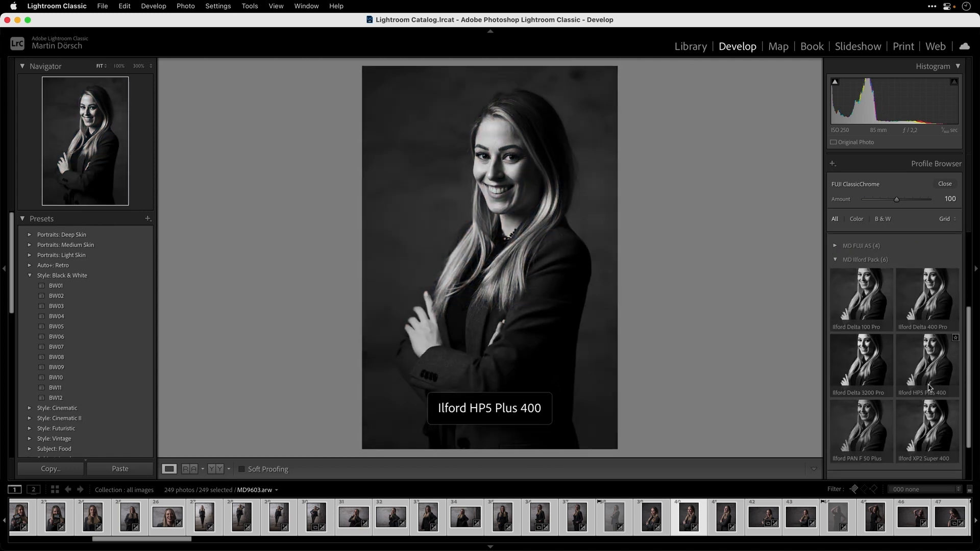
left_click(955, 339)
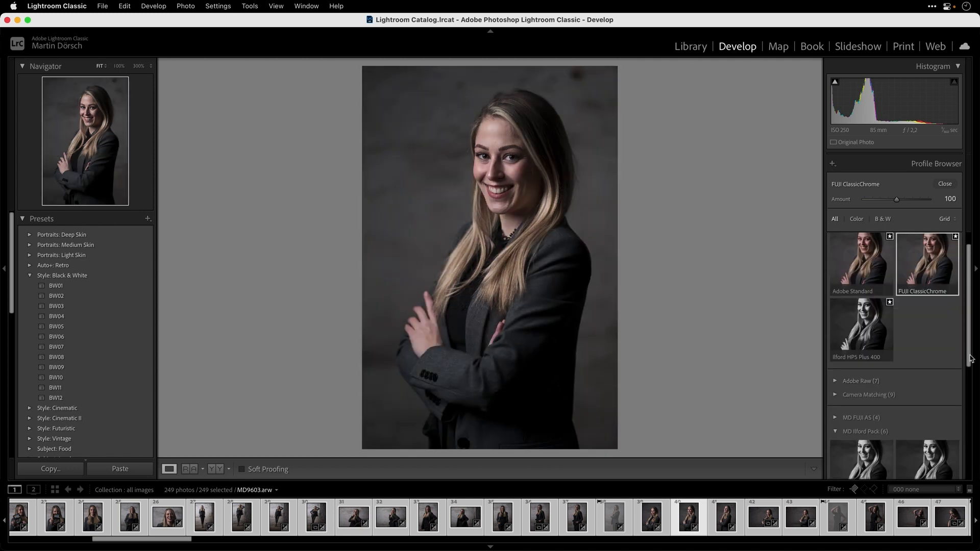
- Close the Profile Browser and check which favorites the Basic settings offer as profiles
left_click(944, 184)
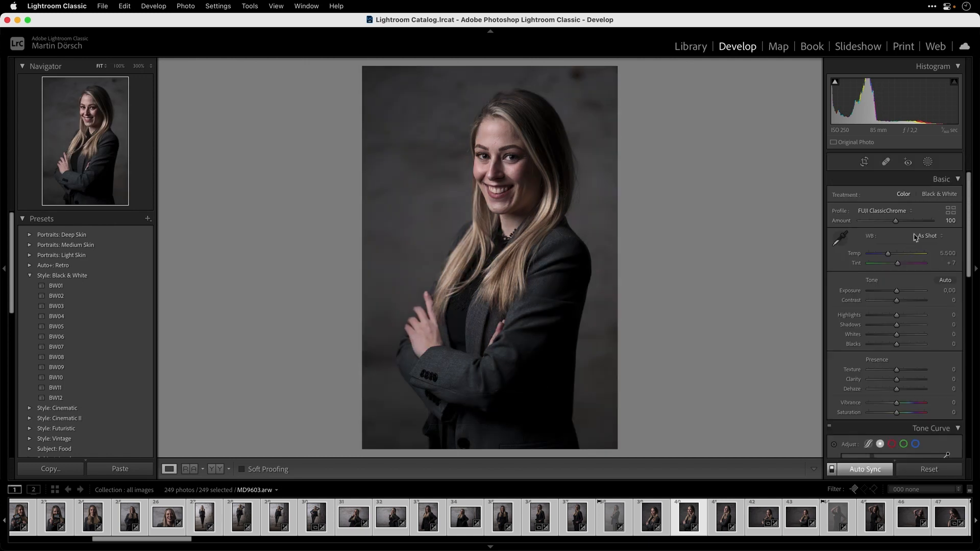
left_click(903, 211)
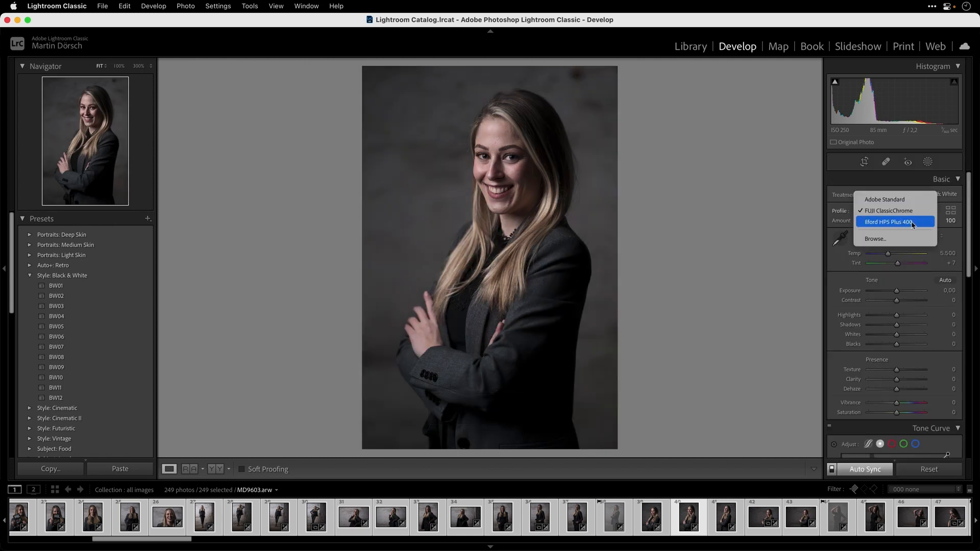
left_click(763, 290)
- Check the applied profile on MD9606.arw and across the all images collection in the Library grid, and return to the first selection collection
left_click(801, 516)
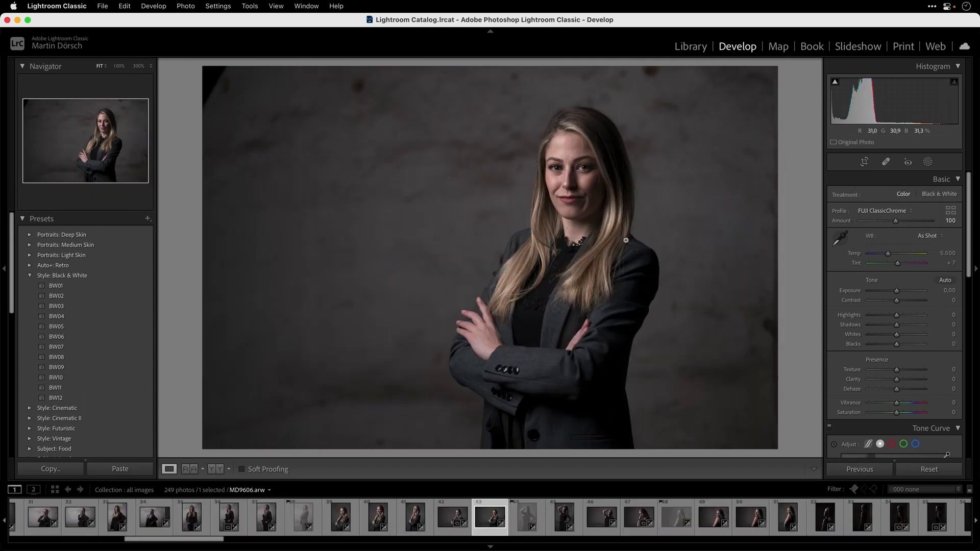
key("g")
scroll(648, 365, "down", 10)
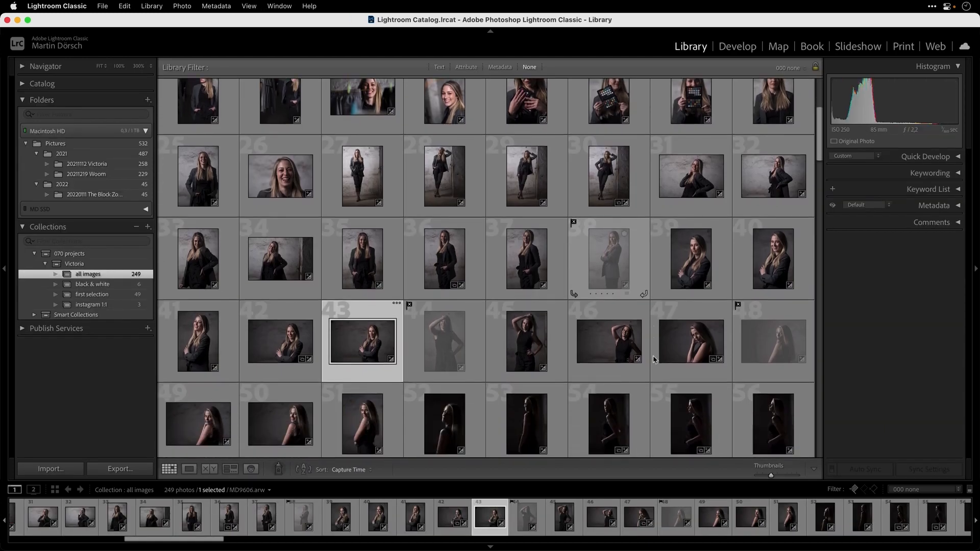
scroll(654, 357, "down", 8)
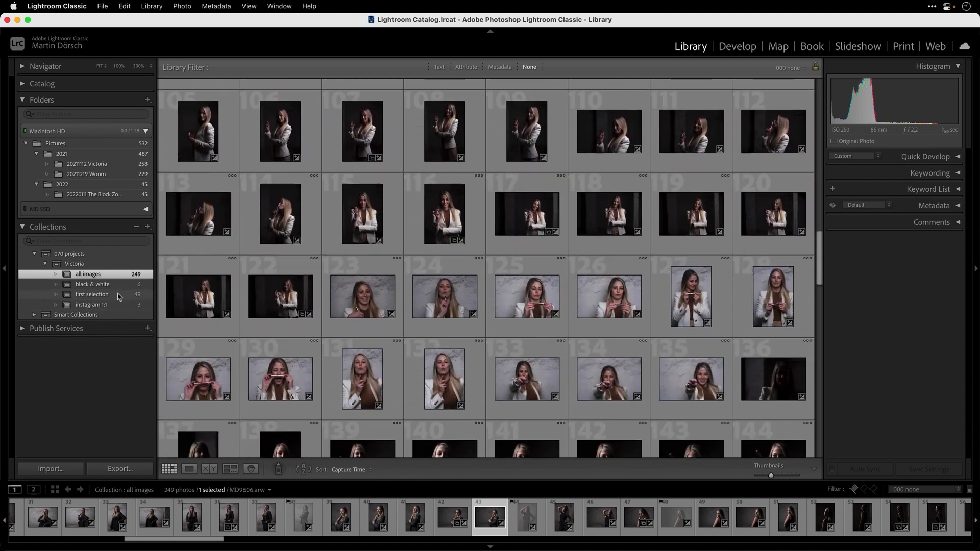
left_click(119, 296)
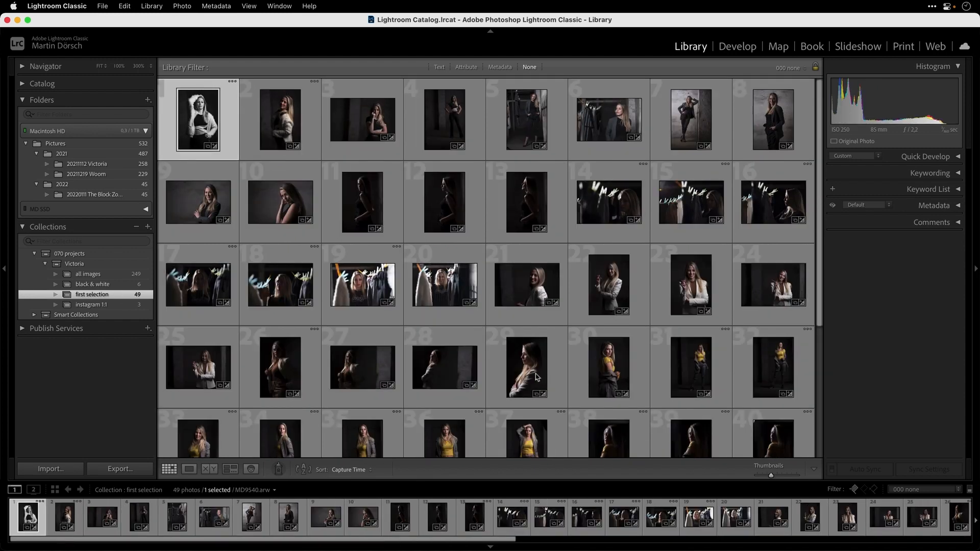
- Open MD9722.arw in Develop and set Exposure to +0.55, Highlights to -19 and Shadows to +30
double_click(532, 377)
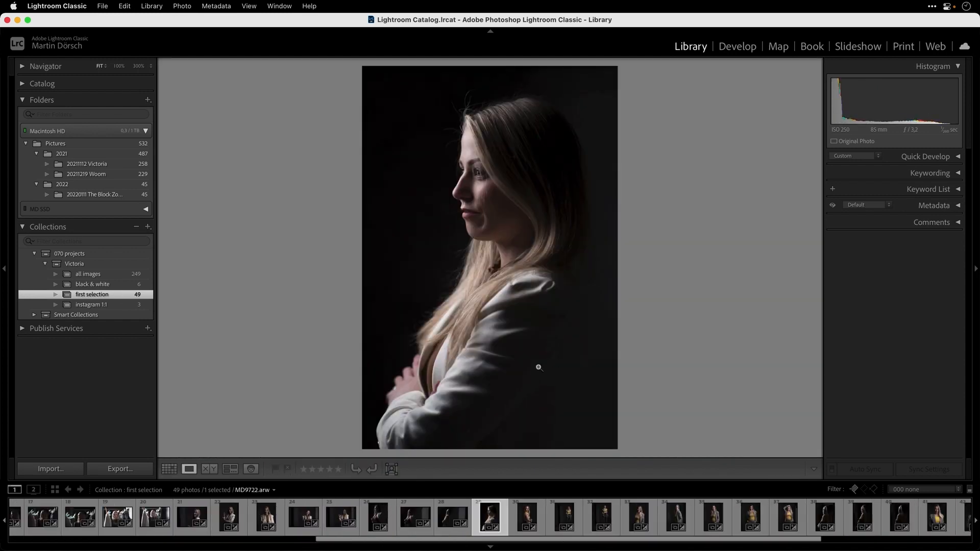
key("d")
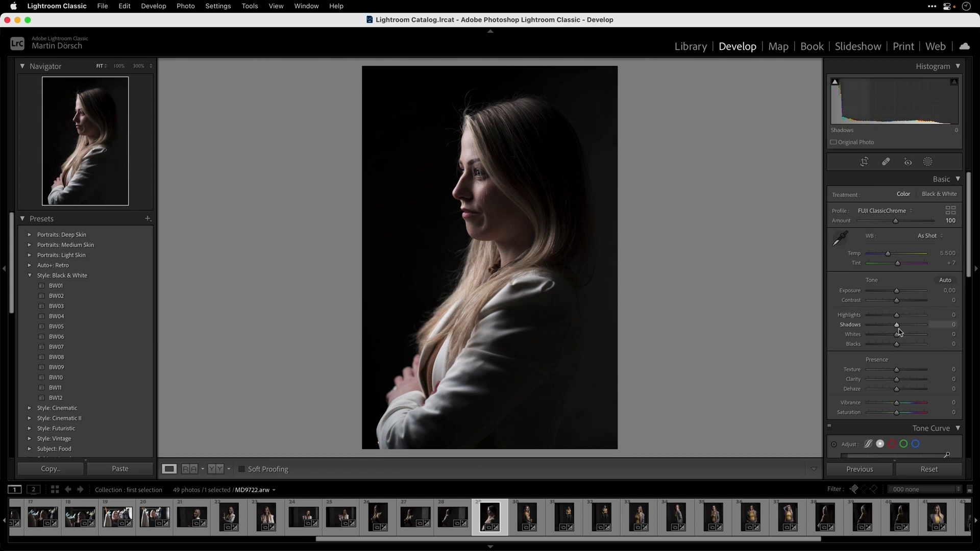
mouse_move(898, 318)
left_mouse_down()
mouse_move(914, 326)
mouse_move(897, 328)
mouse_move(906, 329)
left_mouse_up()
left_click_drag(897, 294, 891, 317)
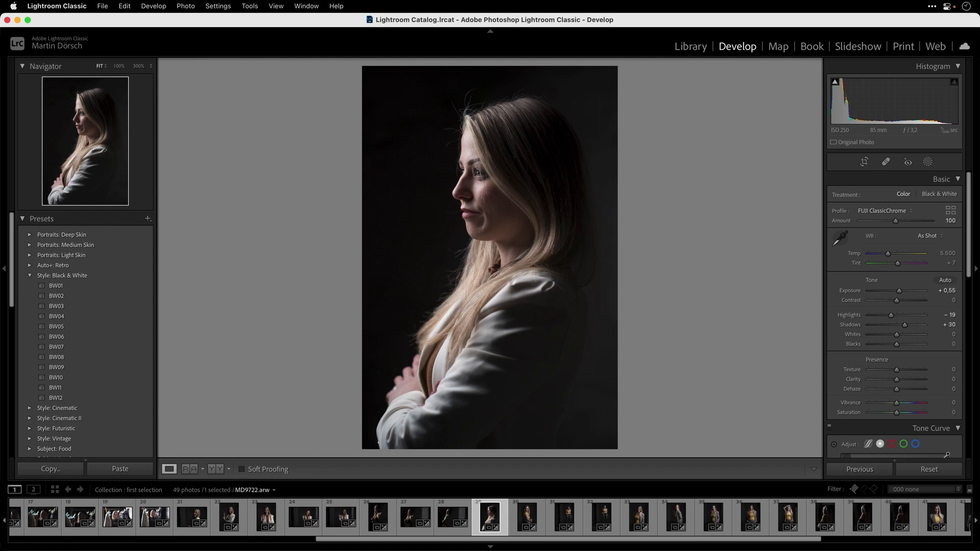
- Switch to Chrome, enlarge the MD Looks shop page and open the Moody Travel Pack #4 page
key("super+Tab")
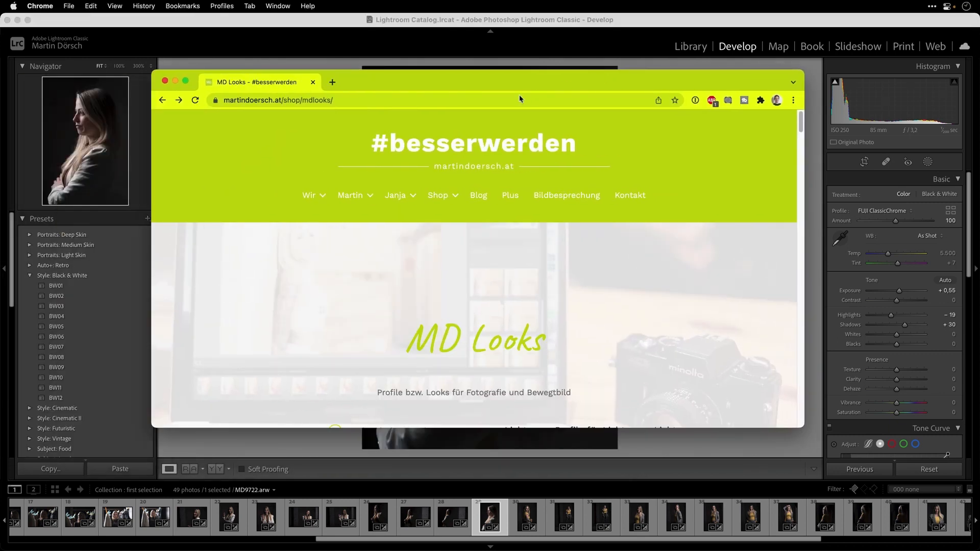
key("ctrl+alt+d")
key("Return")
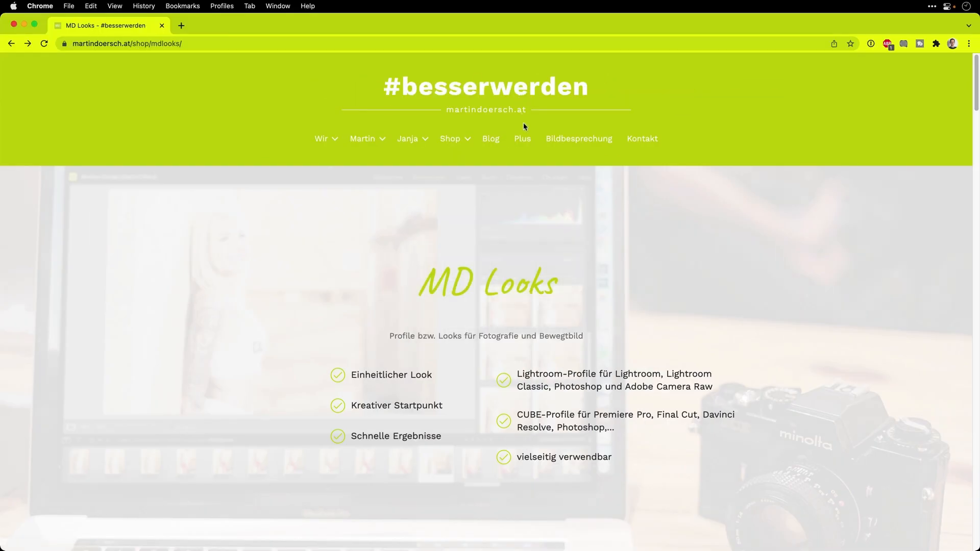
mouse_move(456, 141)
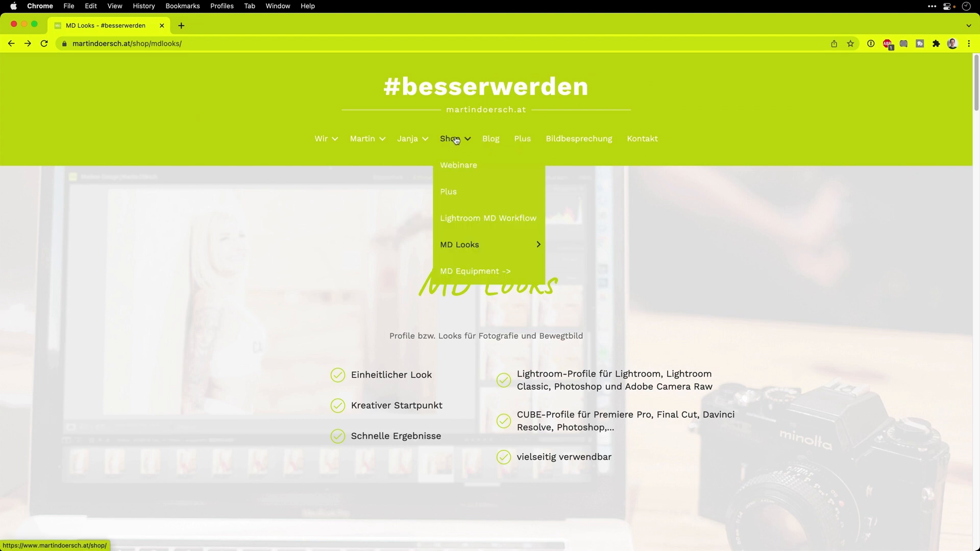
mouse_move(462, 255)
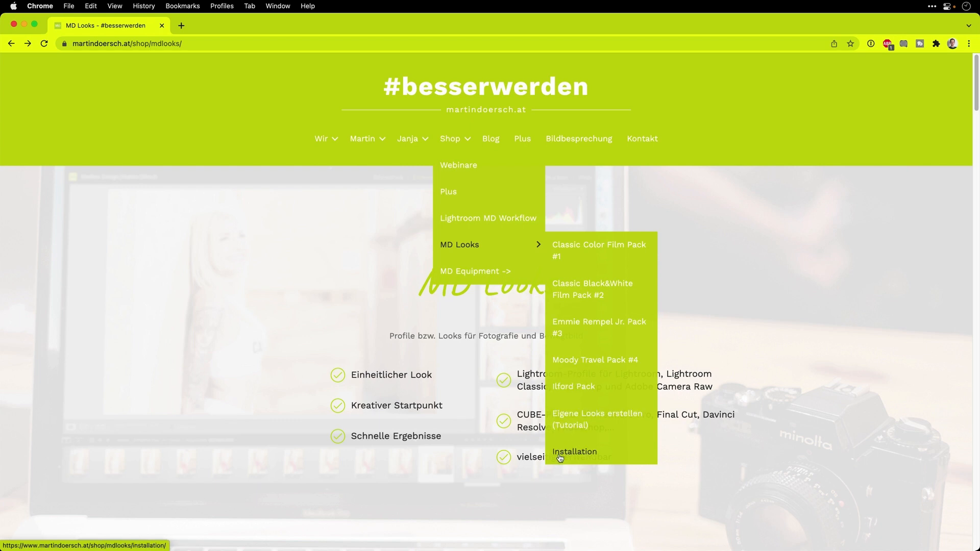
left_click(588, 362)
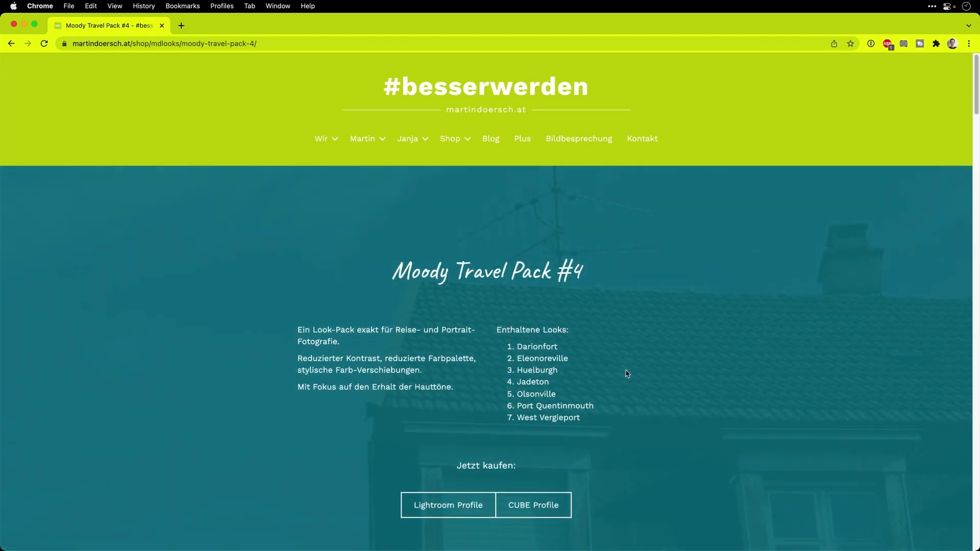
- Examine the Moody Travel Pack #4 page and compare the before/after samples of the rooftop and the Huelburgh cemetery photo
scroll(627, 374, "down", 7)
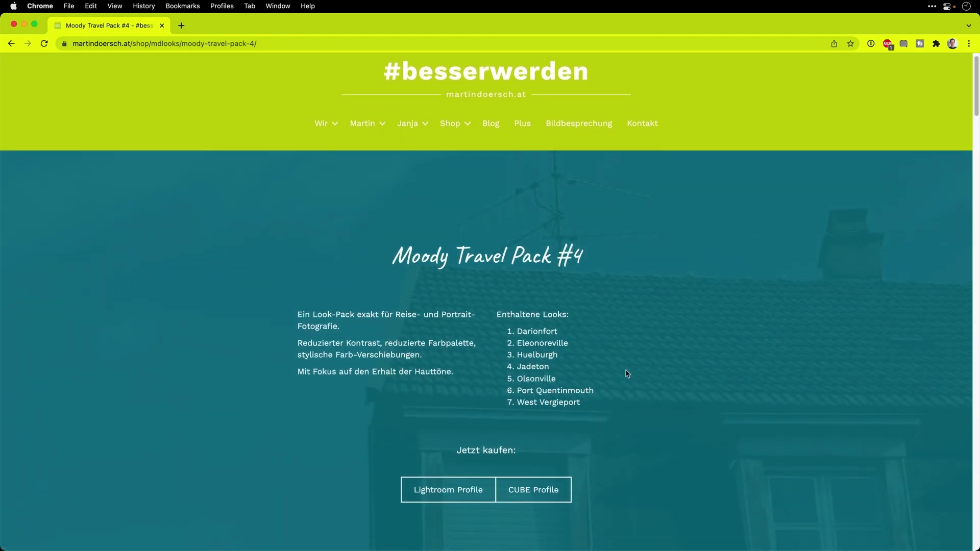
scroll(626, 374, "up", 3)
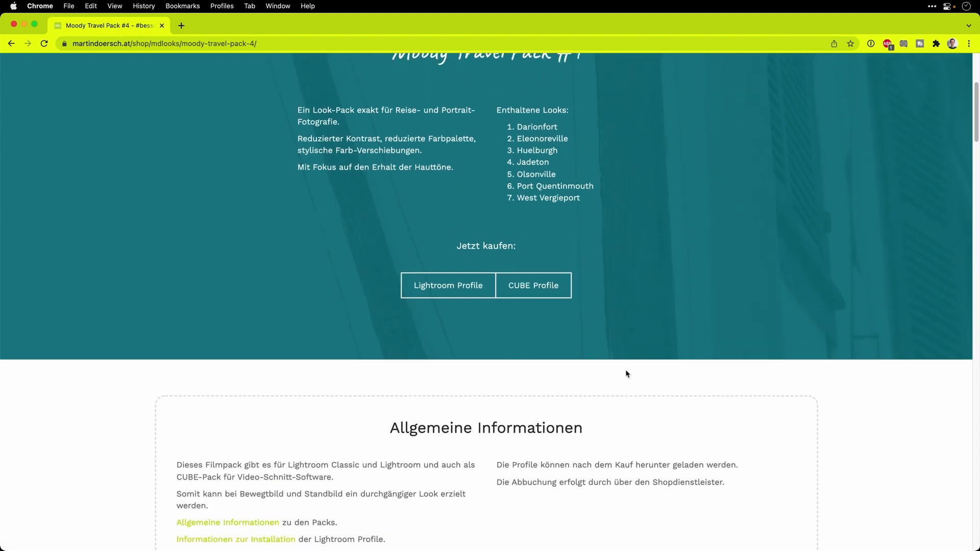
scroll(415, 416, "down", 13)
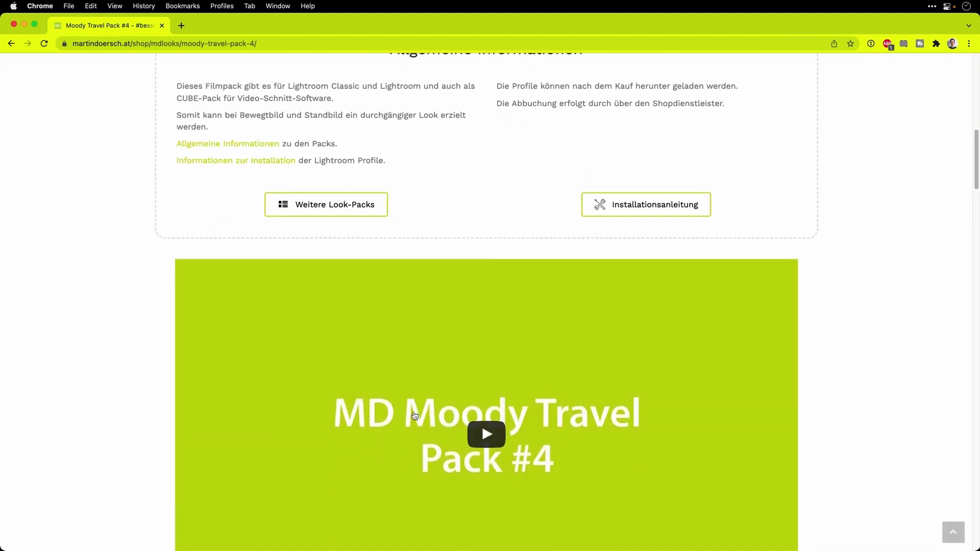
scroll(411, 442, "down", 9)
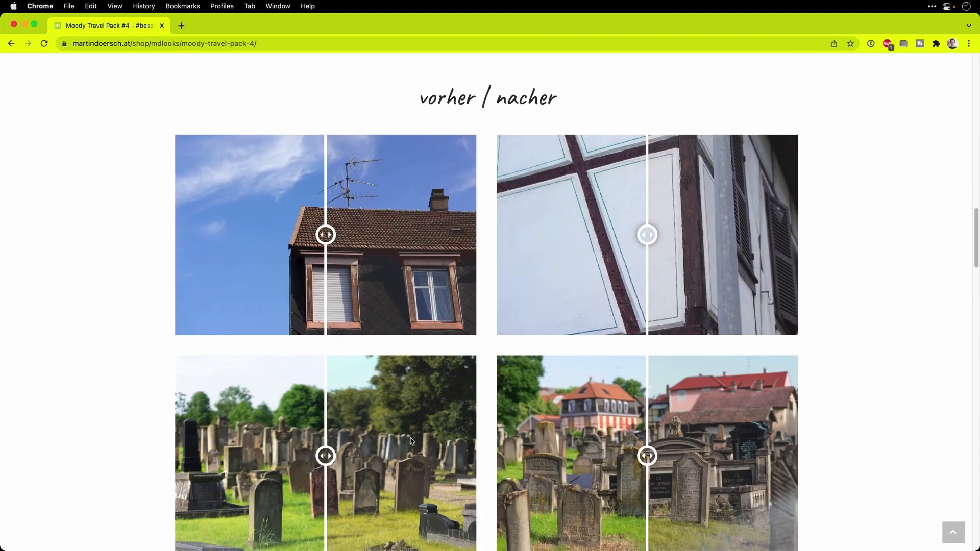
left_click_drag(321, 203, 186, 229)
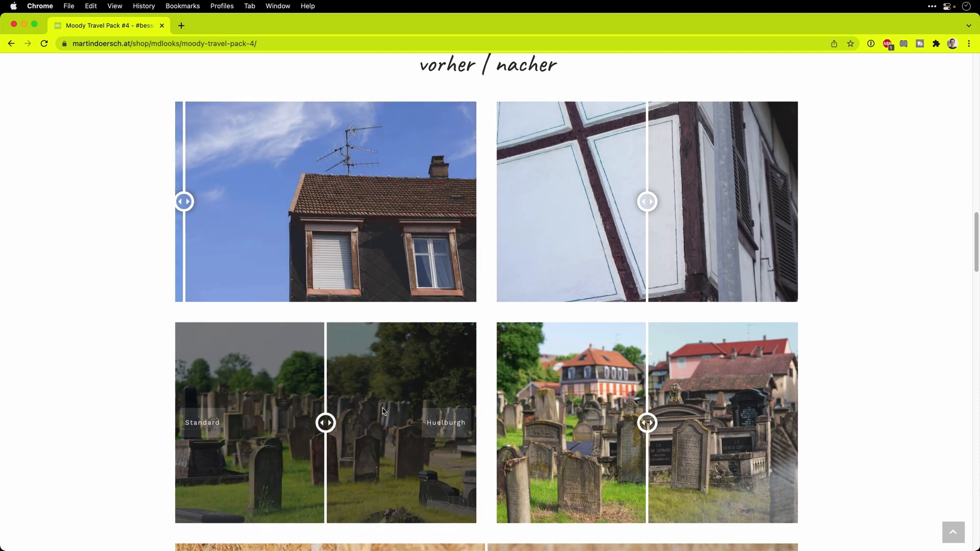
left_click_drag(326, 423, 232, 423)
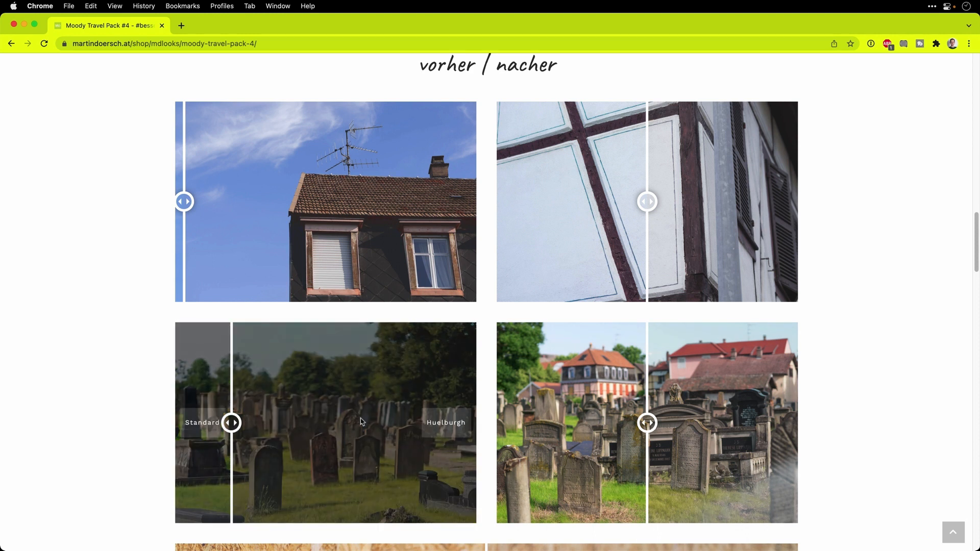
- Switch back to Lightroom Classic and import all .xmp profiles from the MD Moody Travel Pack #4 folder on the Desktop
key("super+Tab")
key("g")
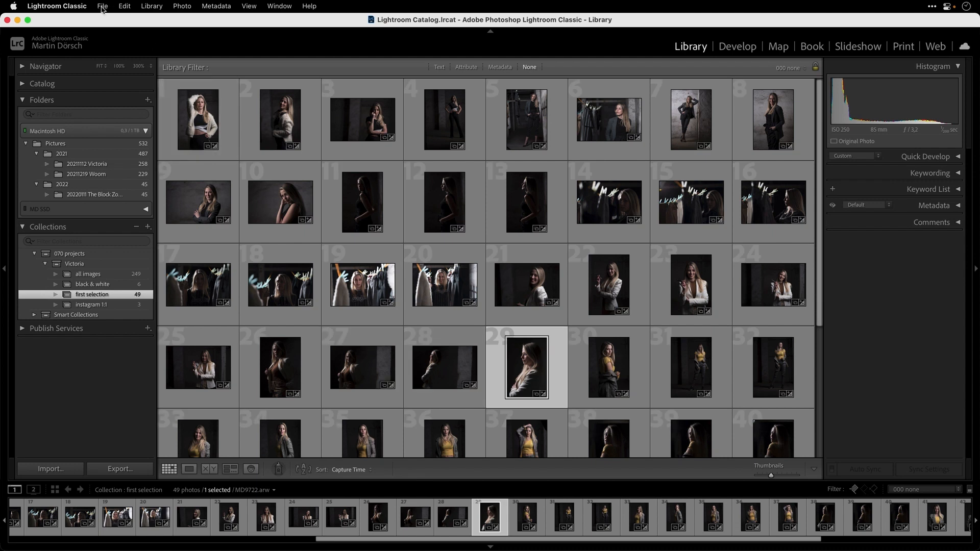
left_click(102, 7)
left_click(171, 147)
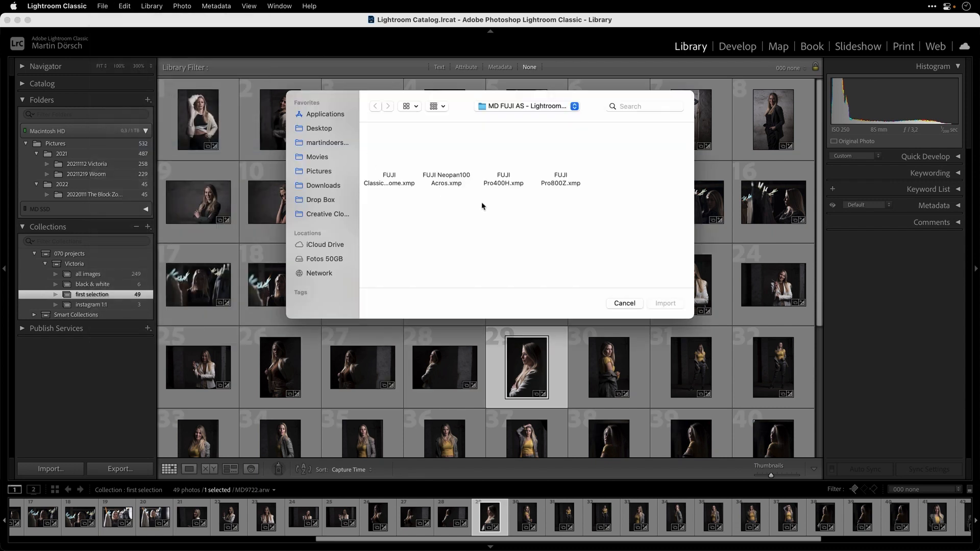
key("super+shift+d")
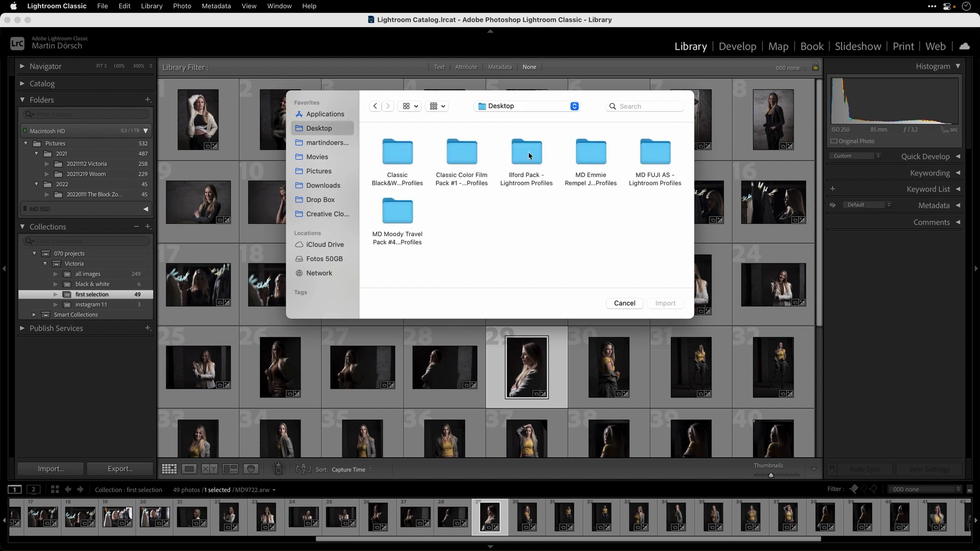
double_click(407, 209)
key("super+a")
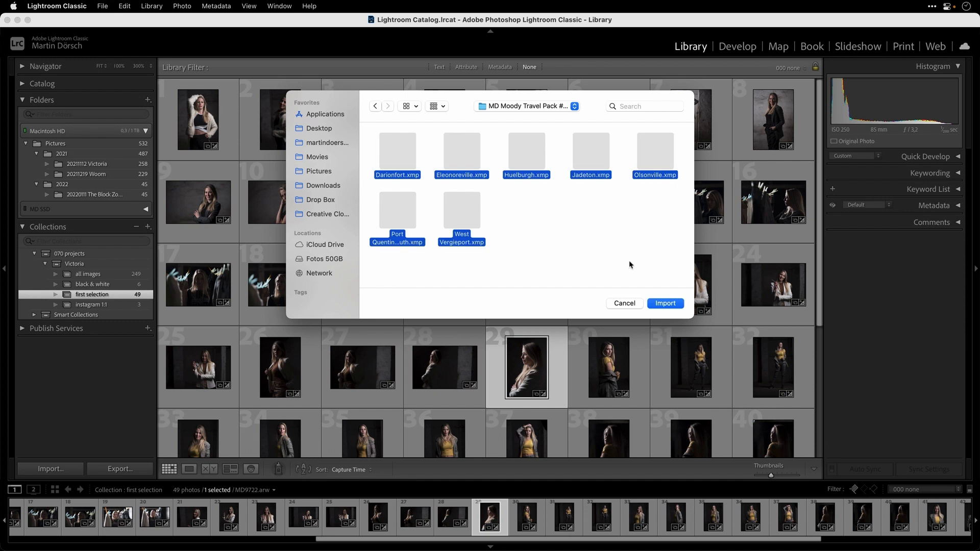
left_click(666, 303)
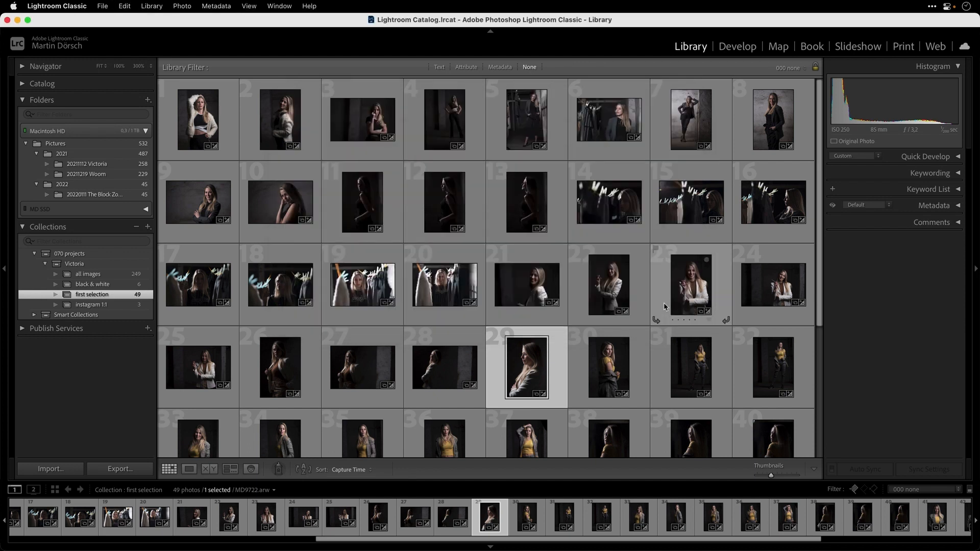
- Open MD9731.arw in Develop, bring up the Profile Browser and collapse the MD Ilford Pack group
left_click(629, 395)
key("d")
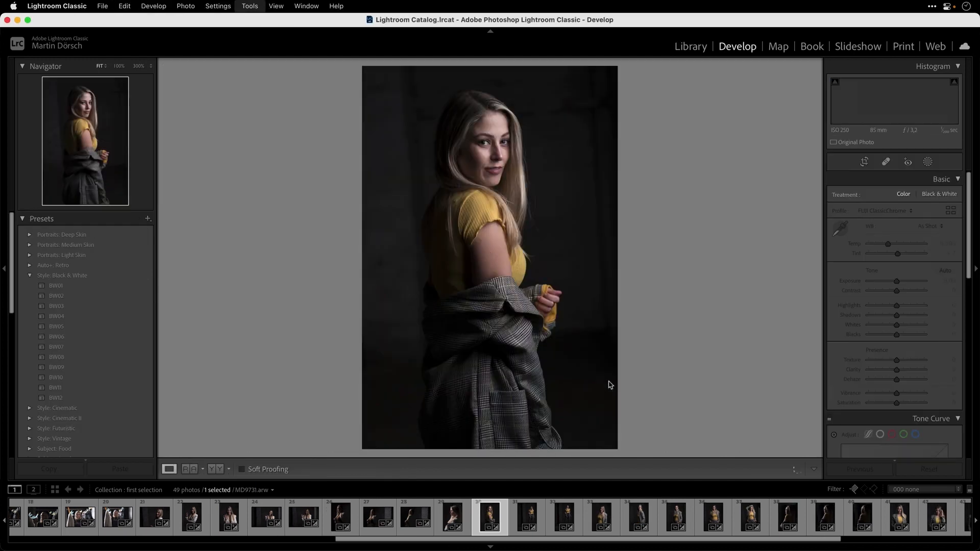
left_click(950, 210)
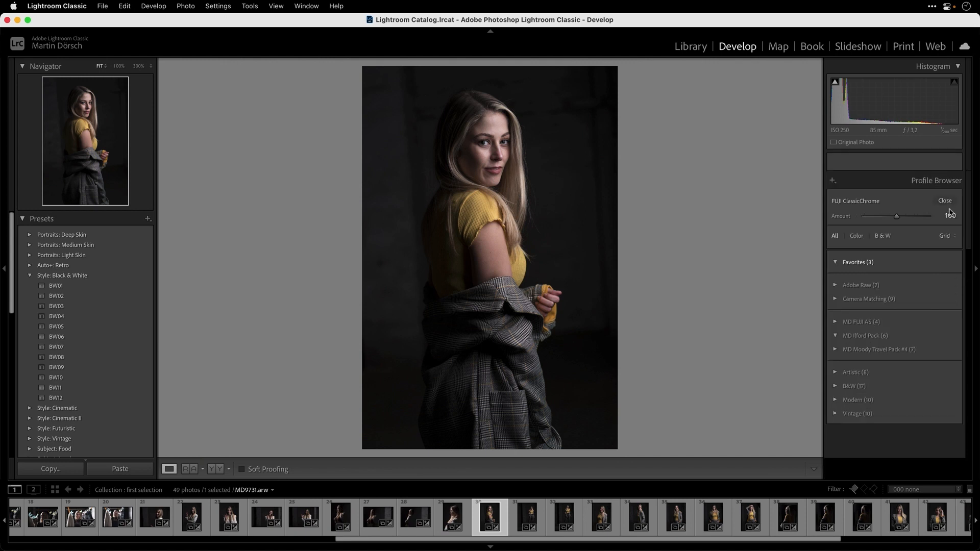
scroll(921, 361, "down", 3)
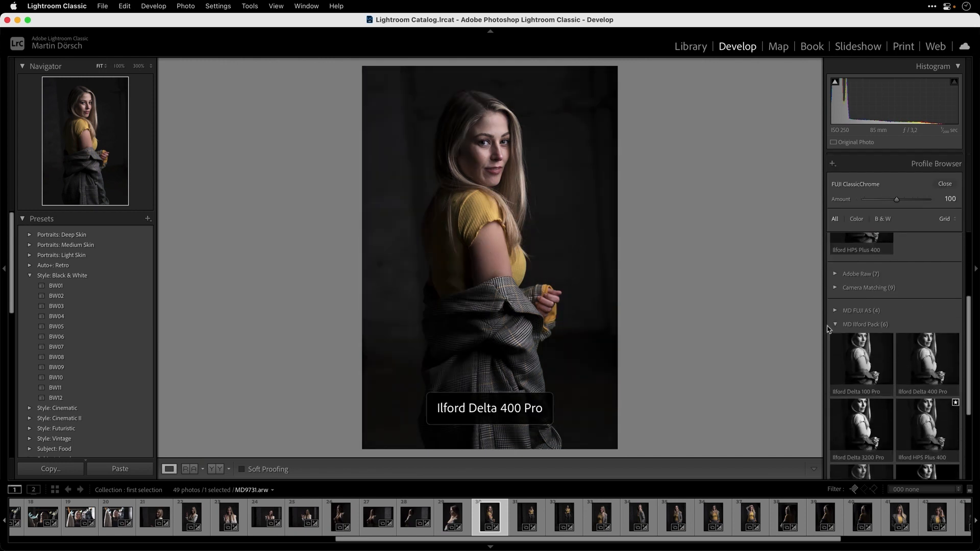
scroll(835, 317, "up", 3)
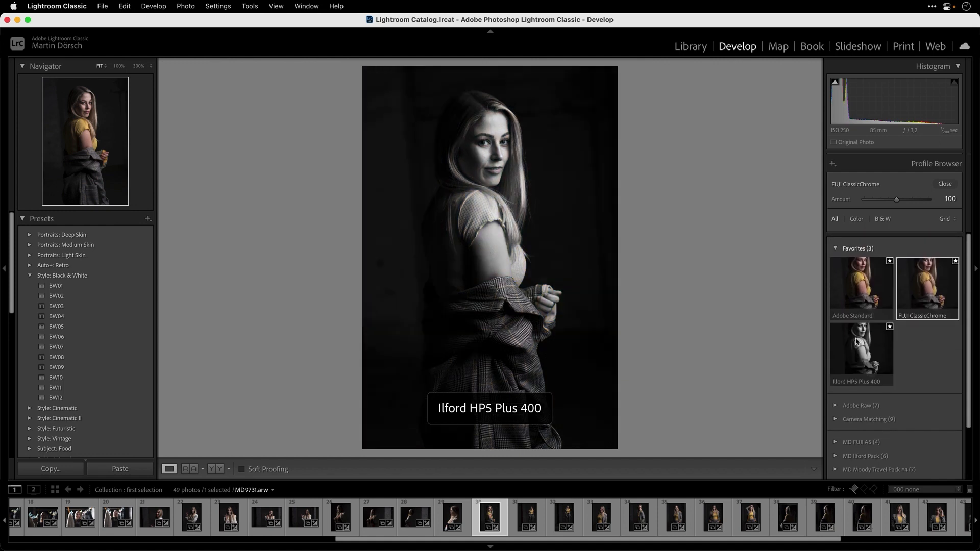
scroll(843, 383, "down", 3)
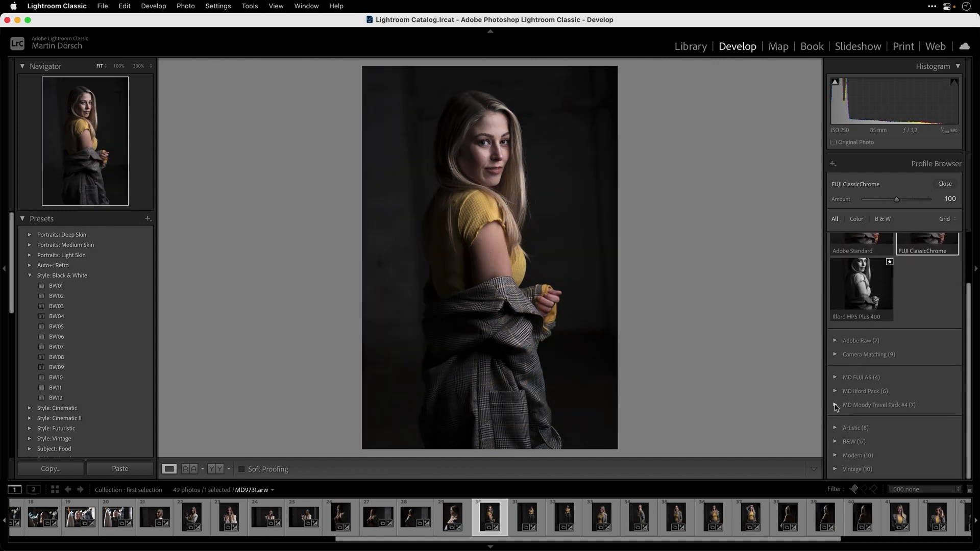
- Apply the Huelburgh profile from MD Moody Travel Pack #4 to the photo and check the face at 100%
left_click(836, 406)
scroll(863, 357, "down", 9)
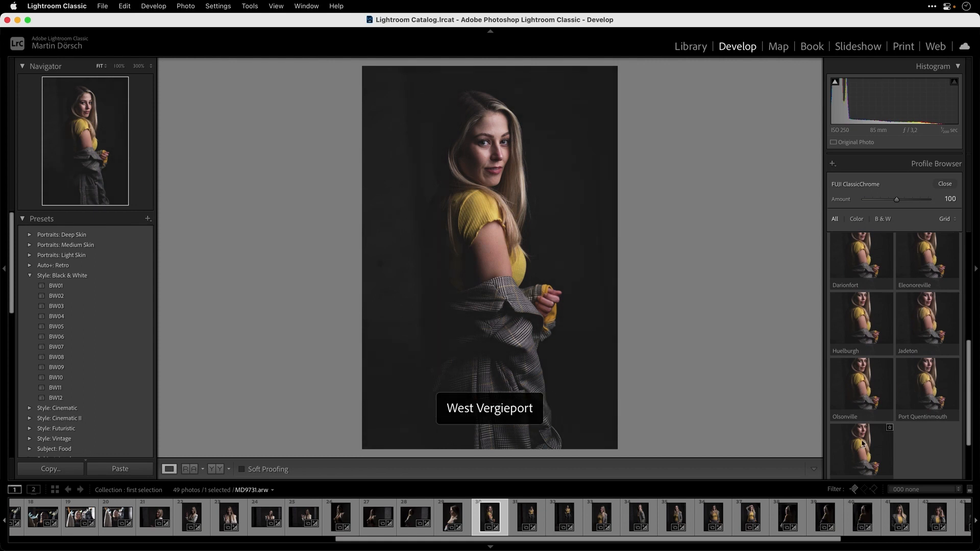
scroll(862, 332, "up", 2)
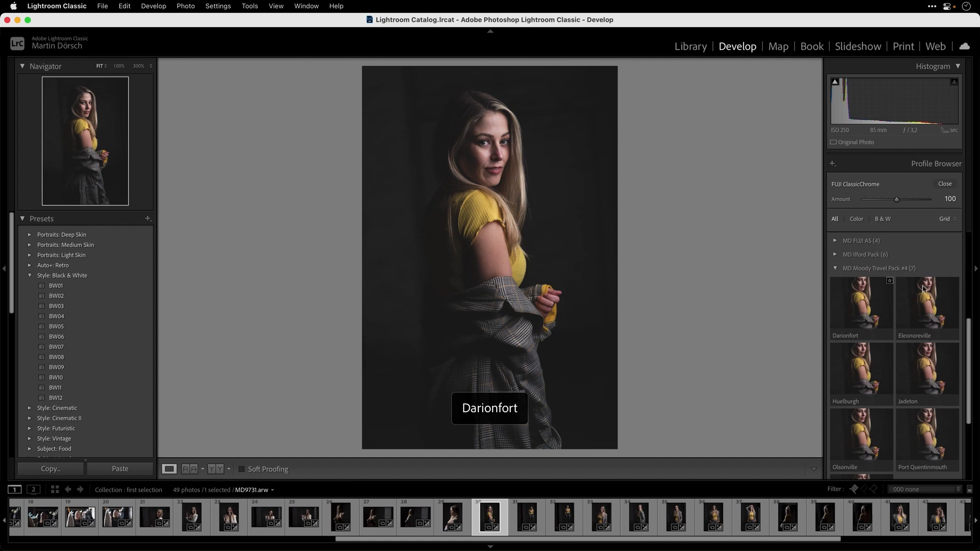
left_click(874, 368)
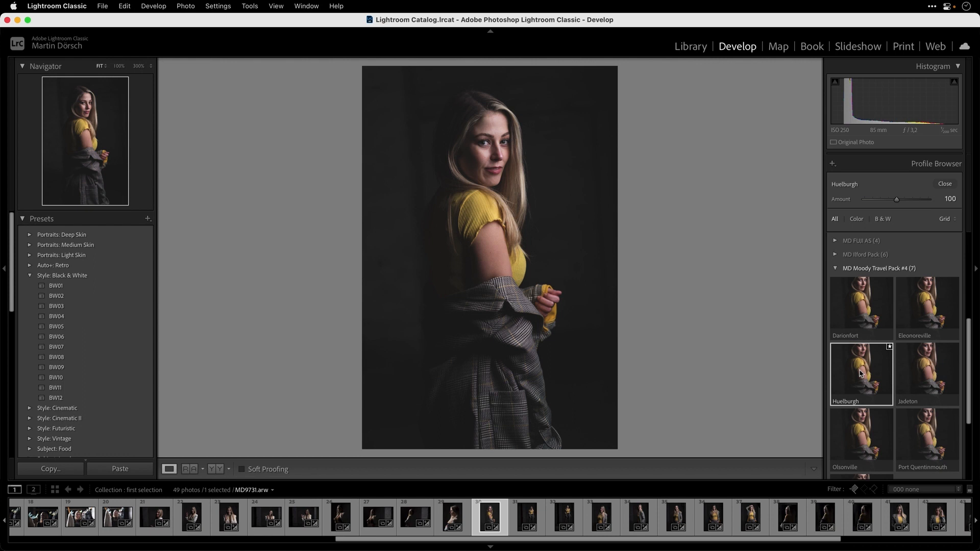
left_click(945, 183)
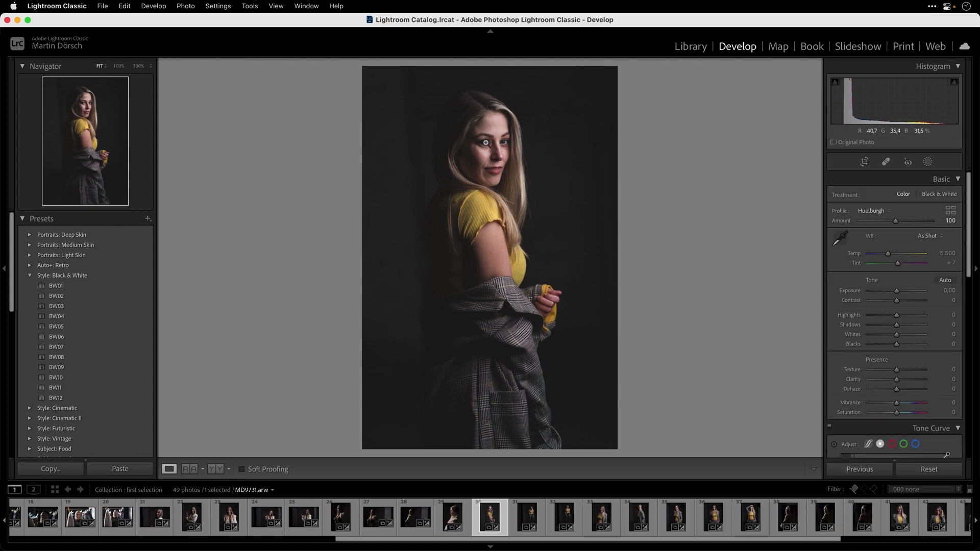
left_click(494, 142)
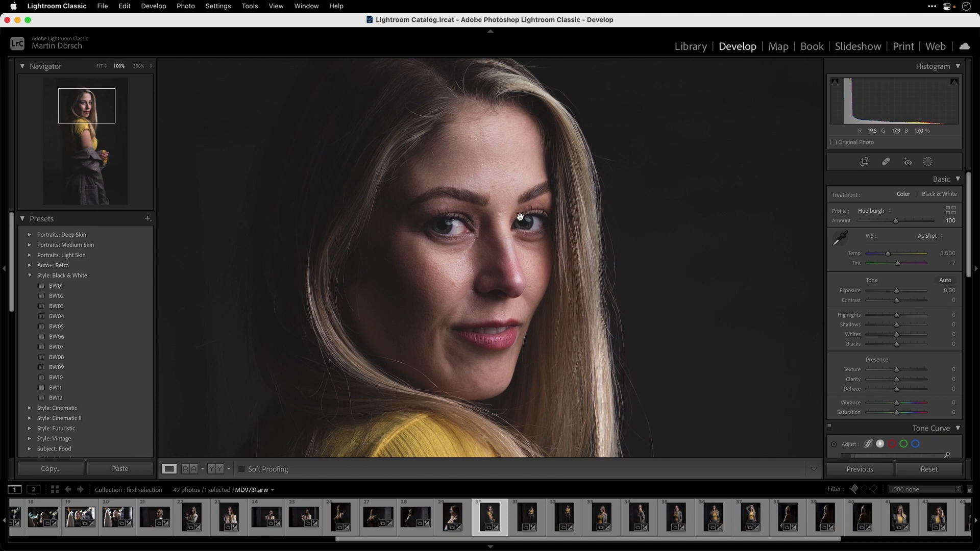